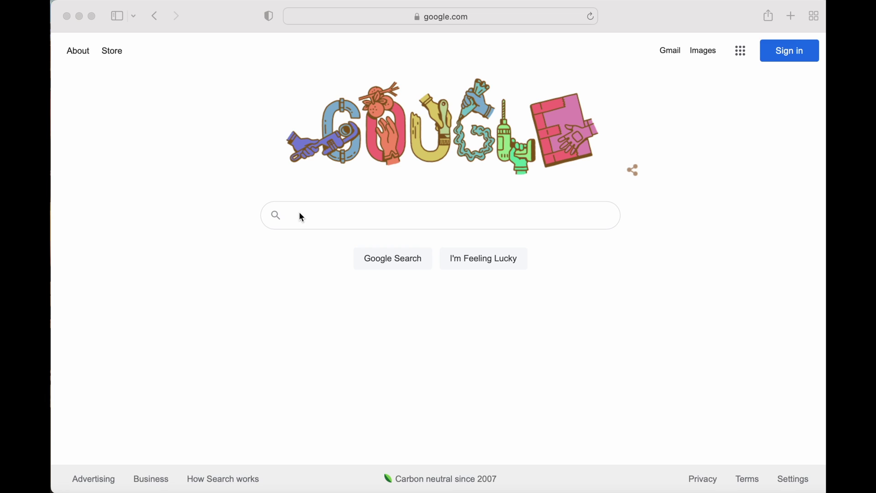
Search Google for 'Quickbooks test drive'
{"action": "left_click", "coordinate": [300, 213]}
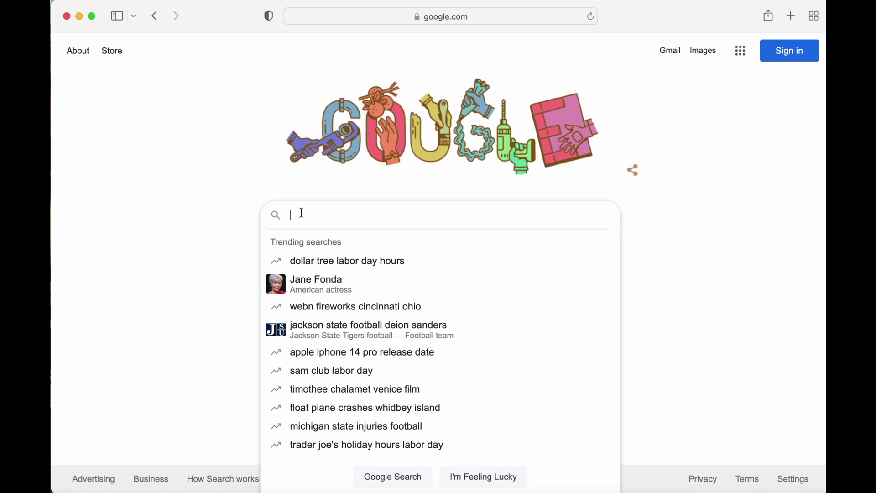
{"action": "left_click", "coordinate": [301, 213]}
{"action": "type", "text": "Qu"}
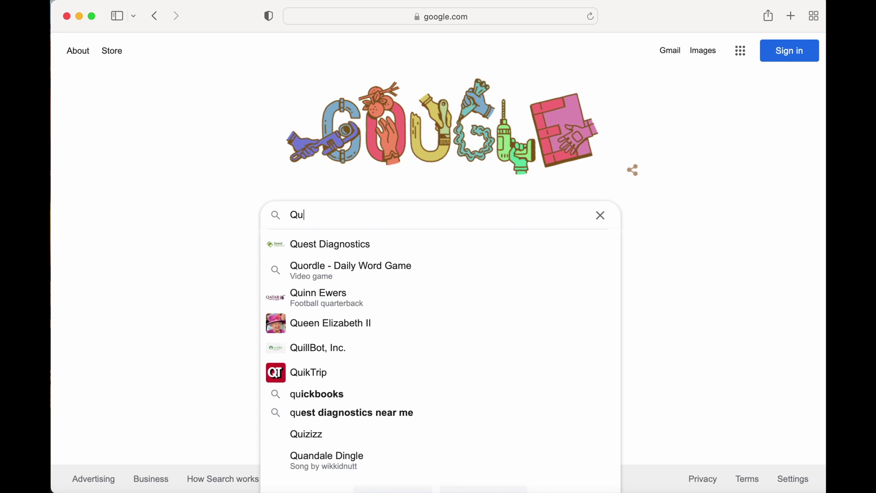
{"action": "type", "text": "ickbook"}
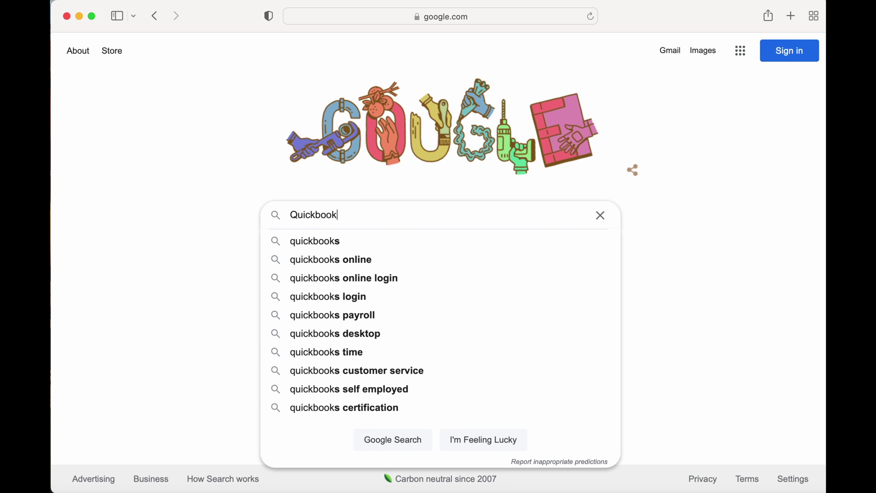
{"action": "type", "text": "s test dri"}
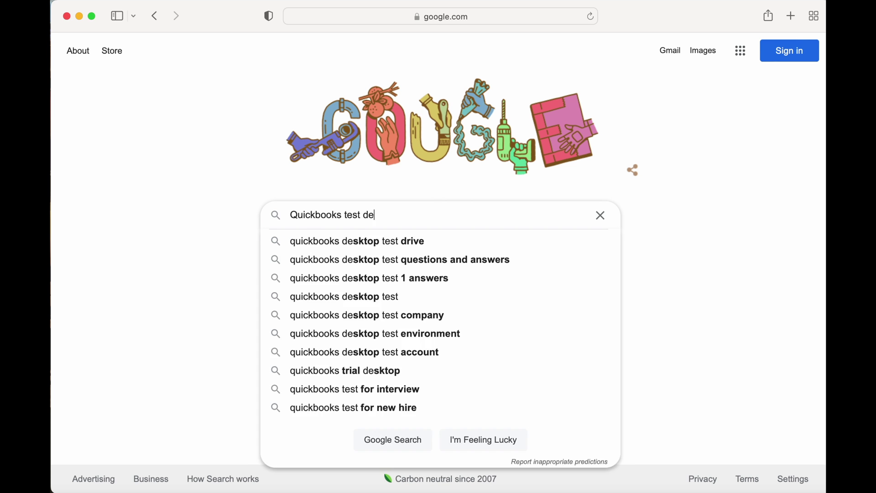
{"action": "type", "text": "ve"}
{"action": "key", "text": "Return"}
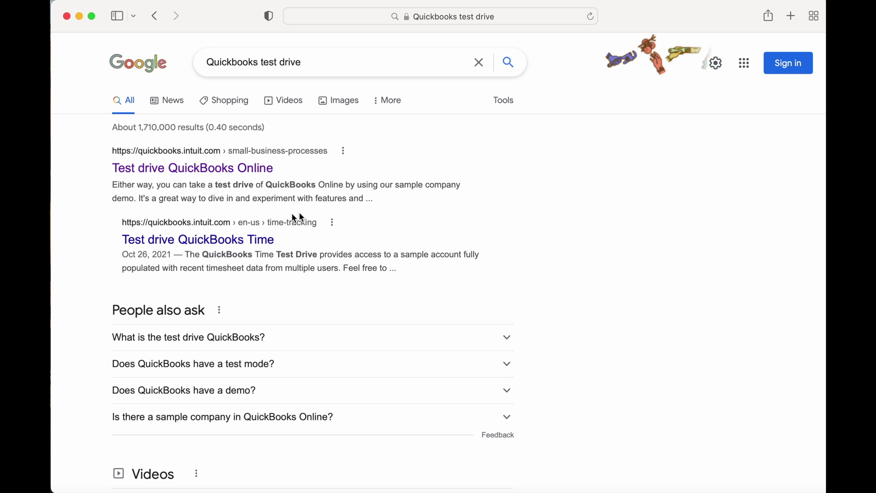
Open the 'Test drive QuickBooks Online' article and launch its United States test drive link in a new tab
{"action": "left_click", "coordinate": [192, 169]}
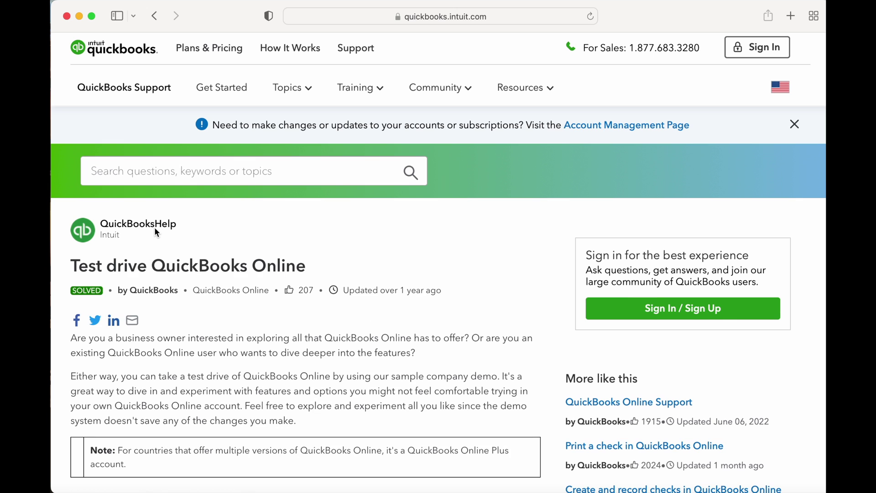
{"action": "scroll", "coordinate": [319, 278], "scroll_direction": "down", "scroll_amount": 3}
{"action": "scroll", "coordinate": [319, 278], "scroll_direction": "down", "scroll_amount": 3}
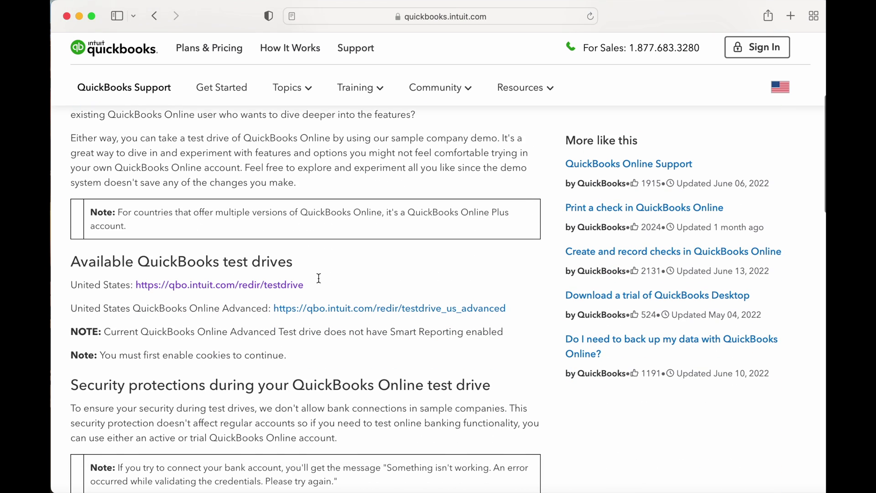
{"action": "left_click", "coordinate": [273, 283]}
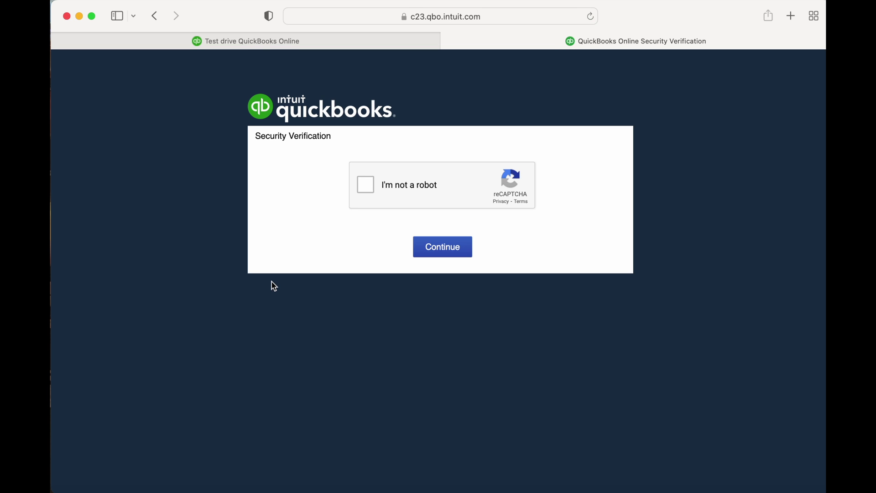
Pass the reCAPTCHA check and continue into the Craig's Design and Landscaping Services sample company
{"action": "left_click", "coordinate": [367, 186]}
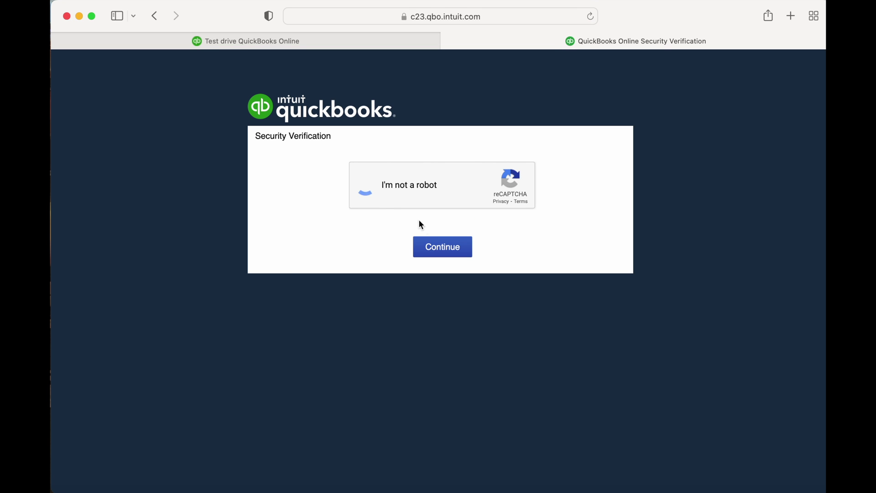
{"action": "left_click", "coordinate": [441, 245]}
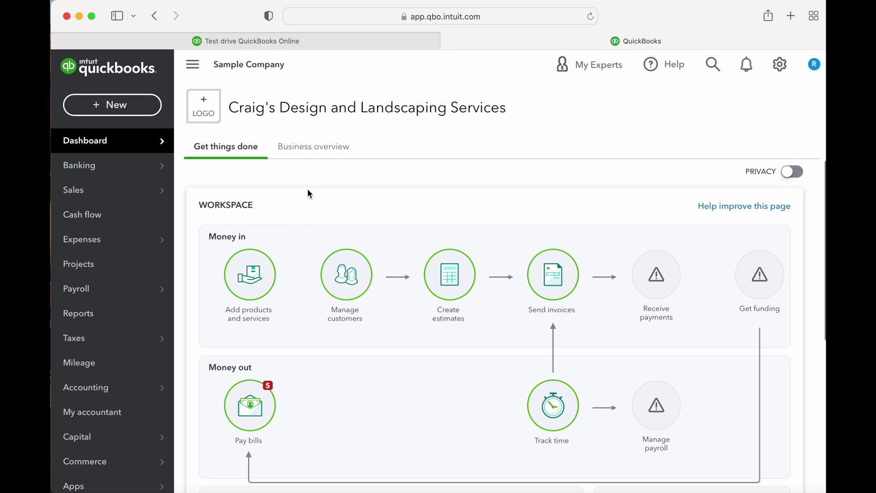
{"action": "scroll", "coordinate": [308, 190], "scroll_direction": "down", "scroll_amount": 3}
{"action": "scroll", "coordinate": [308, 191], "scroll_direction": "up", "scroll_amount": 3}
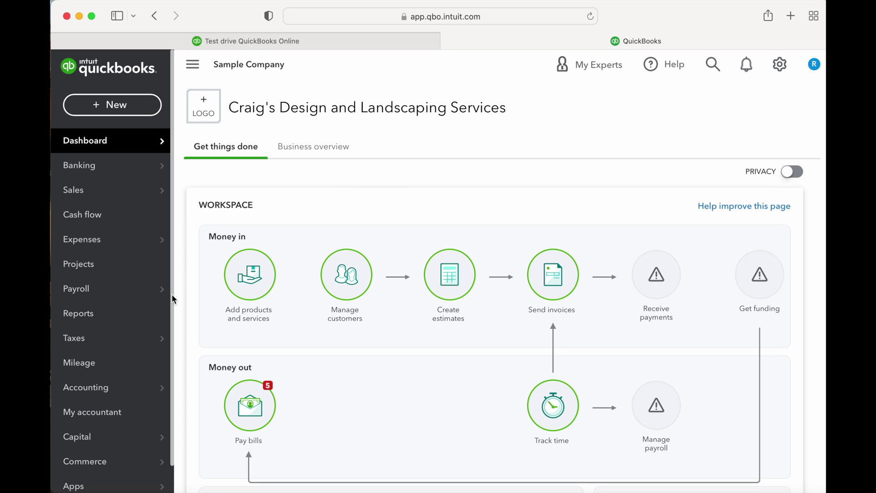
Open Reports from the sidebar to see the Standard tab's Favorites and Business overview lists
{"action": "left_click", "coordinate": [139, 315]}
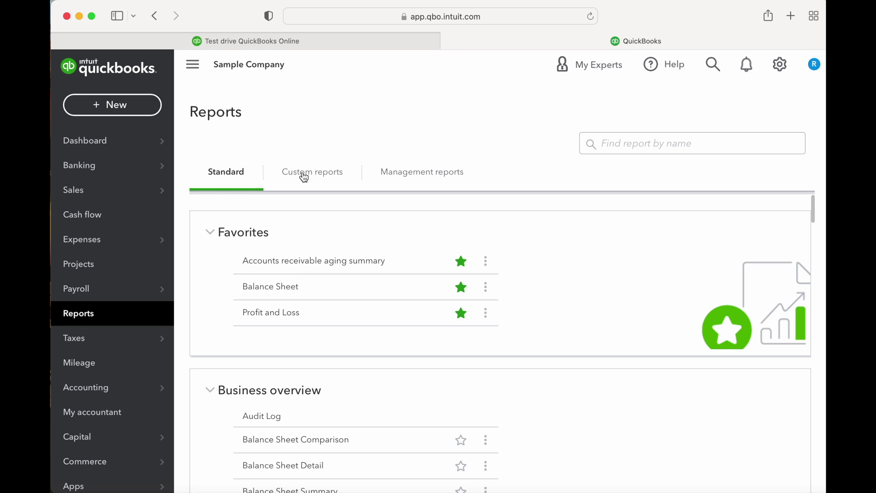
{"action": "scroll", "coordinate": [196, 271], "scroll_direction": "down", "scroll_amount": 3}
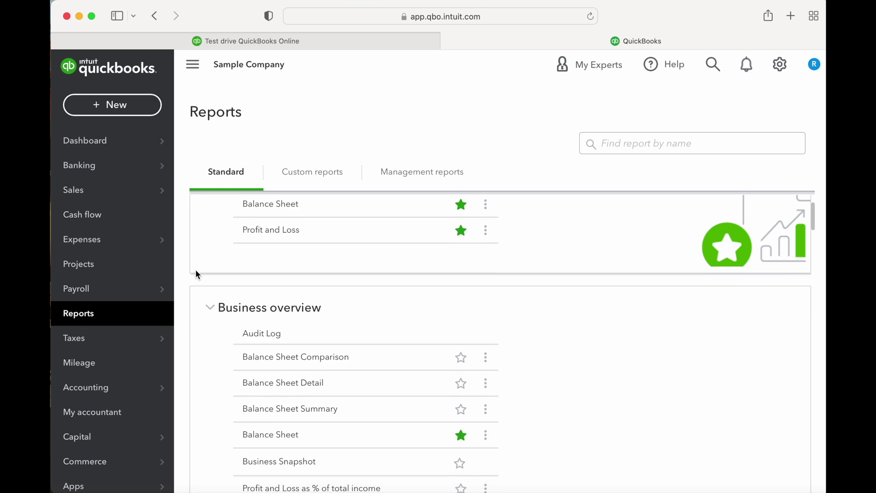
{"action": "scroll", "coordinate": [195, 271], "scroll_direction": "up", "scroll_amount": 3}
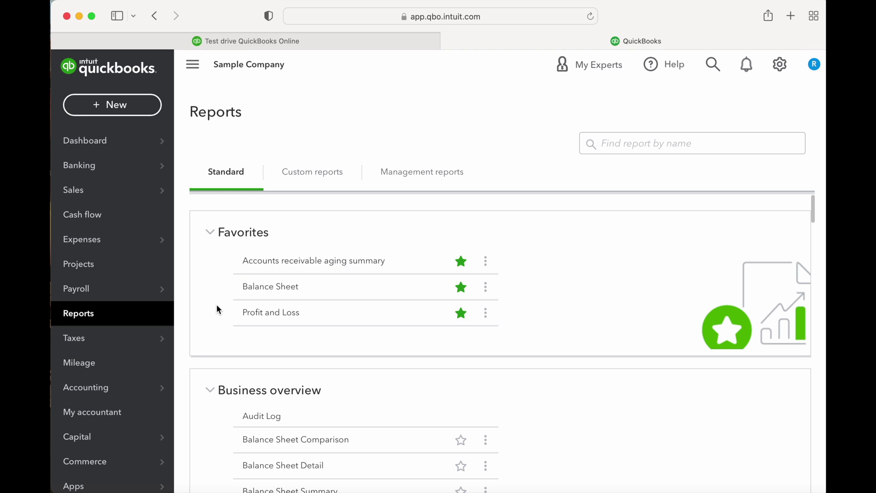
{"action": "left_click", "coordinate": [316, 175]}
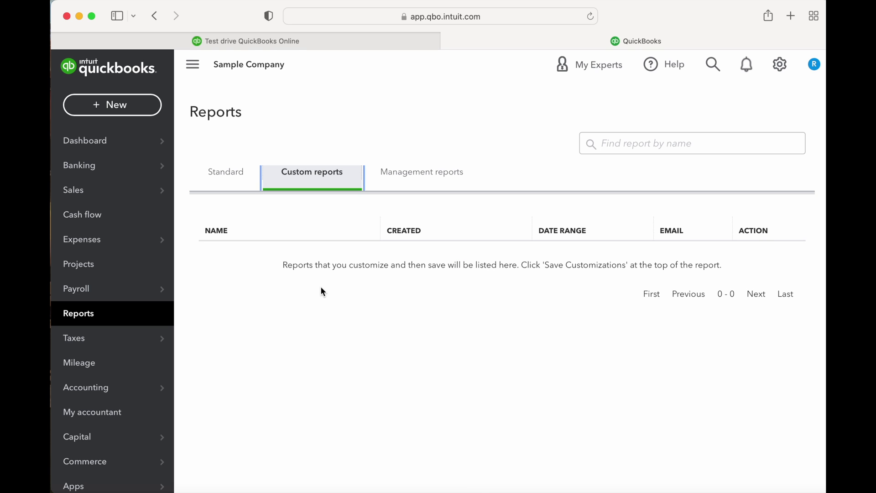
{"action": "left_click", "coordinate": [406, 176]}
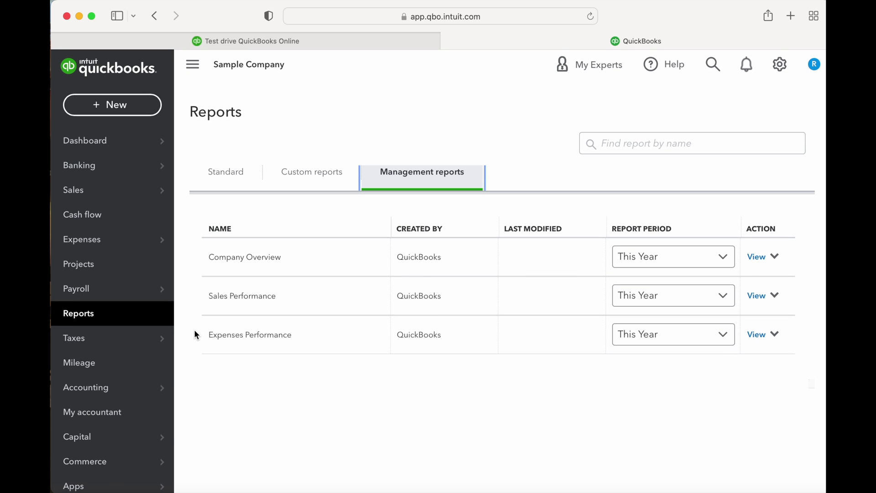
{"action": "left_click", "coordinate": [221, 178]}
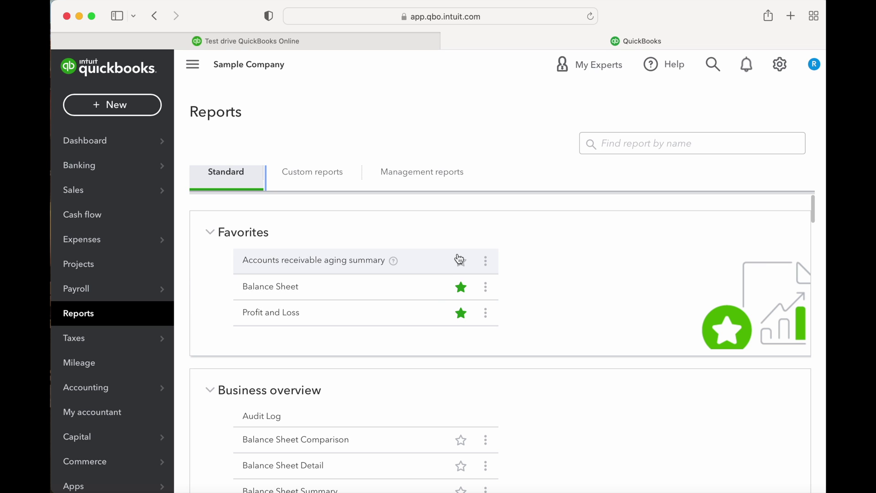
{"action": "scroll", "coordinate": [564, 283], "scroll_direction": "down", "scroll_amount": 1}
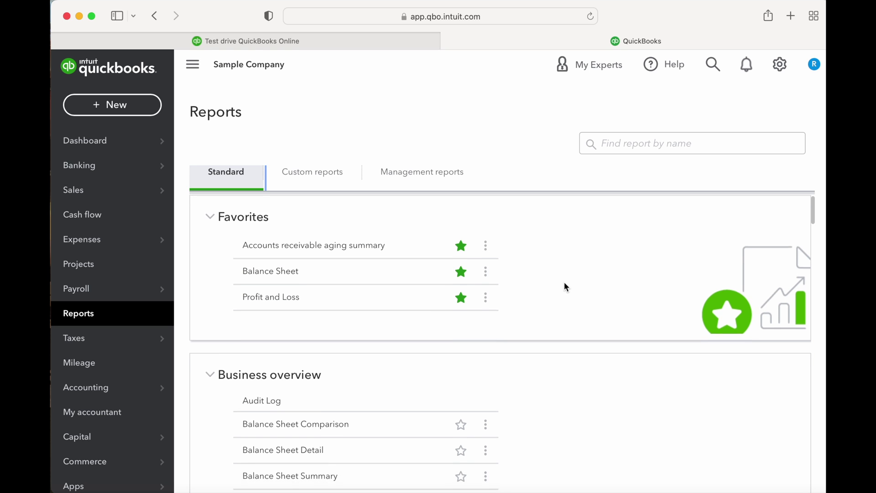
{"action": "scroll", "coordinate": [565, 283], "scroll_direction": "up", "scroll_amount": 1}
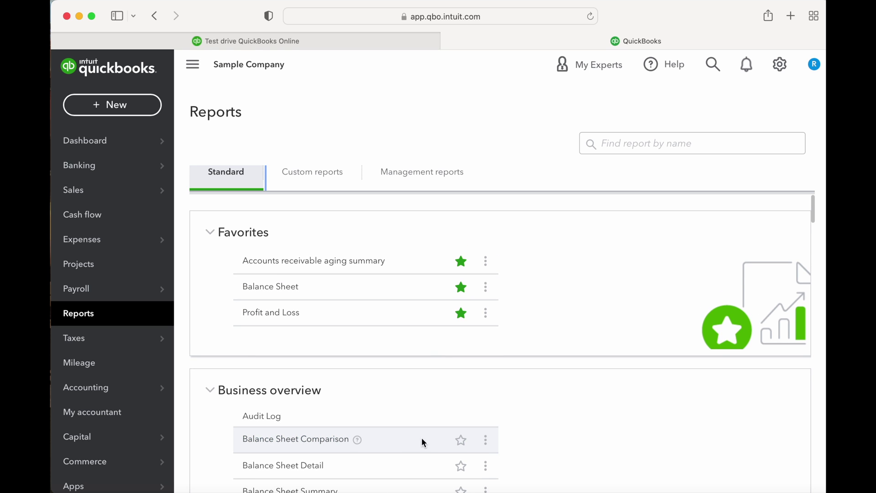
{"action": "left_click", "coordinate": [461, 441]}
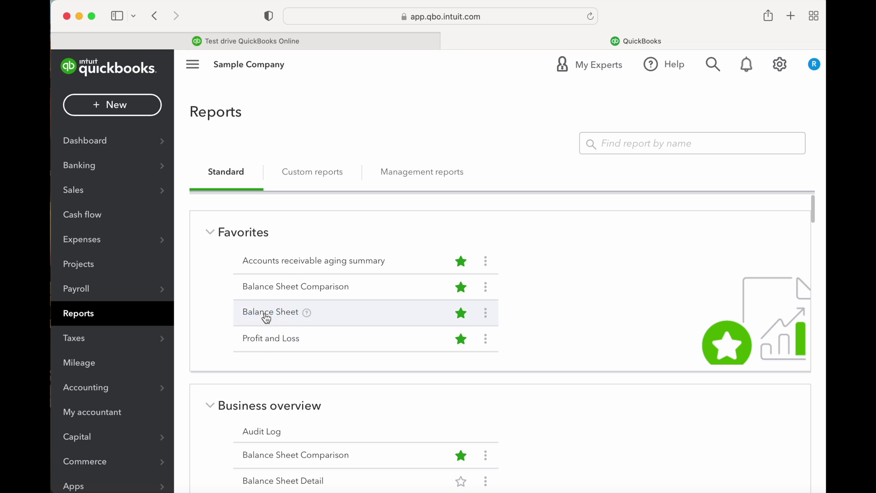
{"action": "left_click", "coordinate": [462, 287]}
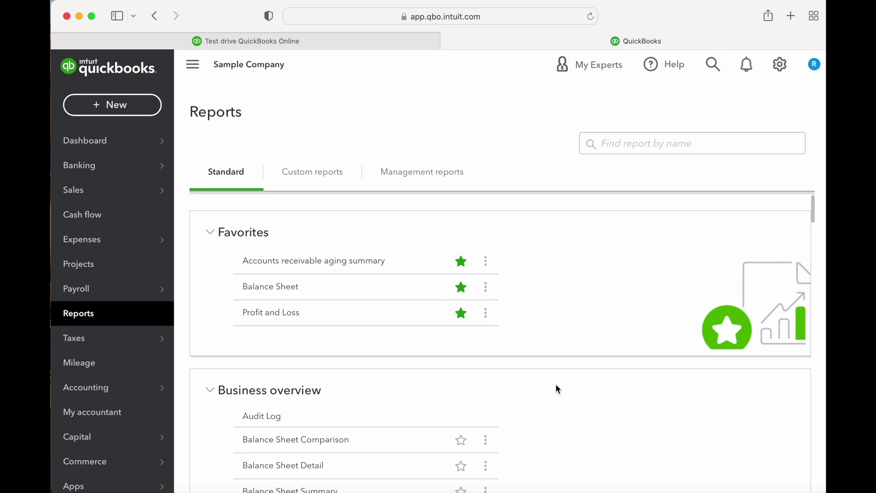
{"action": "scroll", "coordinate": [557, 388], "scroll_direction": "down", "scroll_amount": 1}
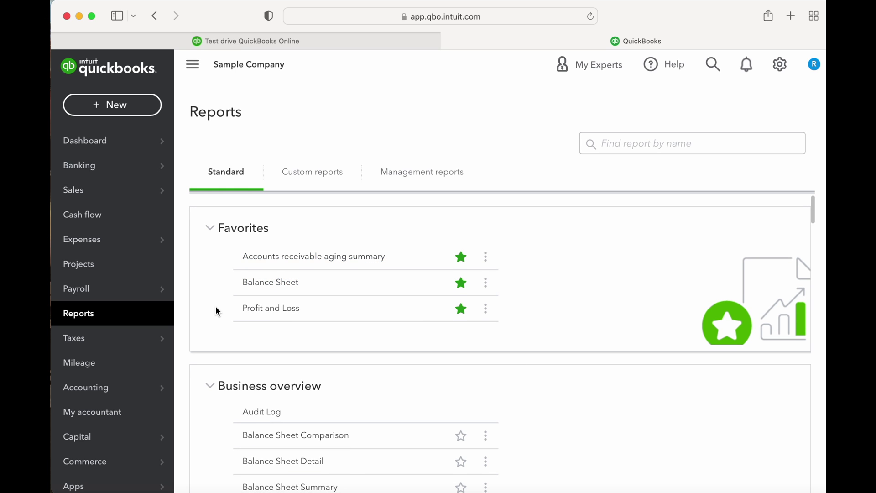
{"action": "scroll", "coordinate": [216, 307], "scroll_direction": "down", "scroll_amount": 1}
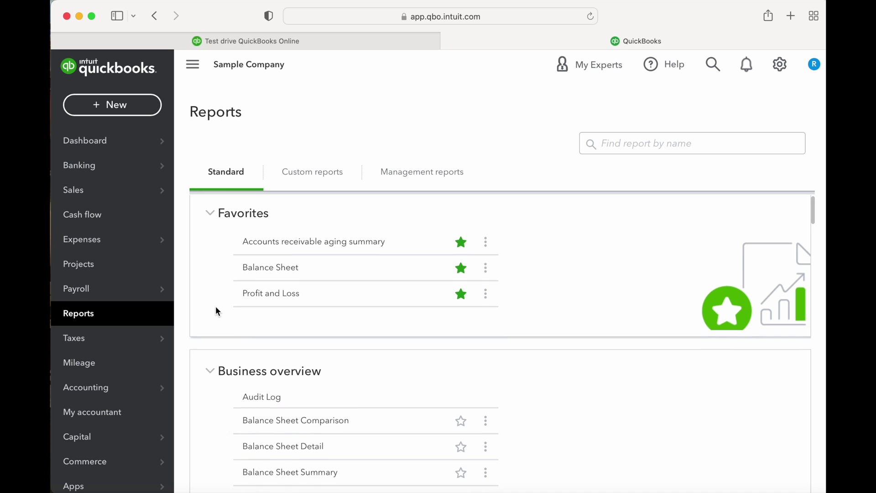
{"action": "scroll", "coordinate": [217, 311], "scroll_direction": "up", "scroll_amount": 1}
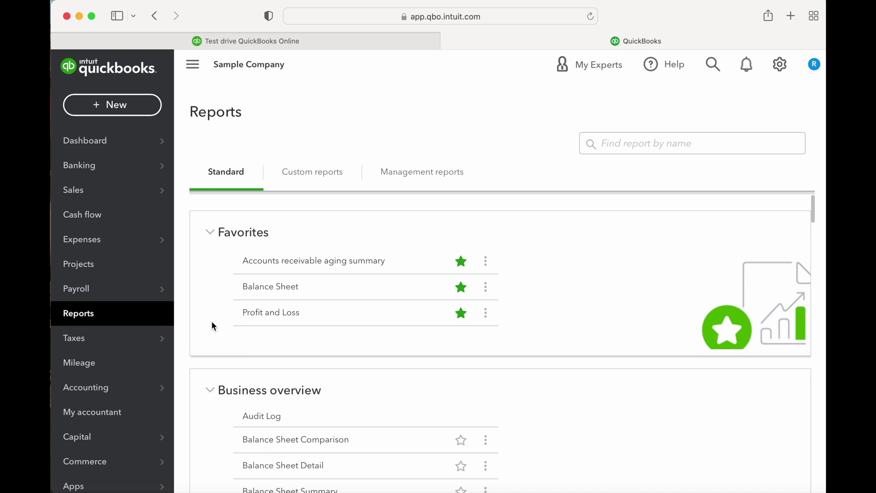
{"action": "scroll", "coordinate": [212, 325], "scroll_direction": "down", "scroll_amount": 5}
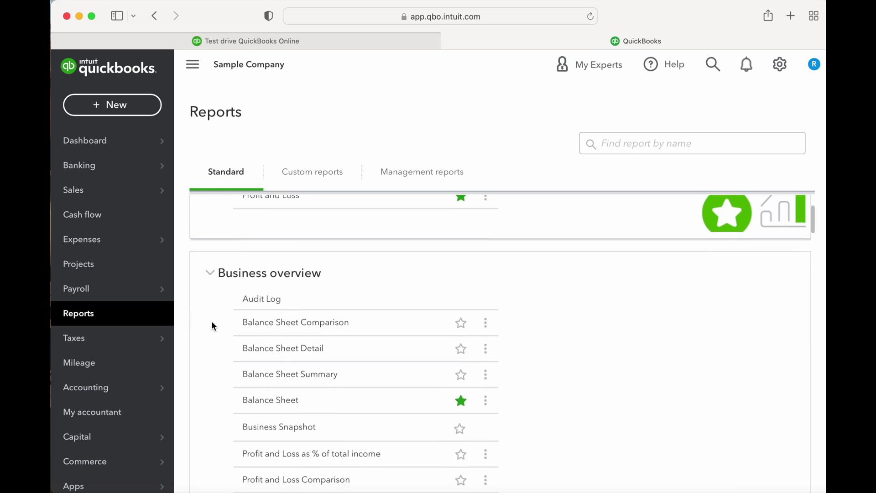
{"action": "scroll", "coordinate": [213, 325], "scroll_direction": "down", "scroll_amount": 2}
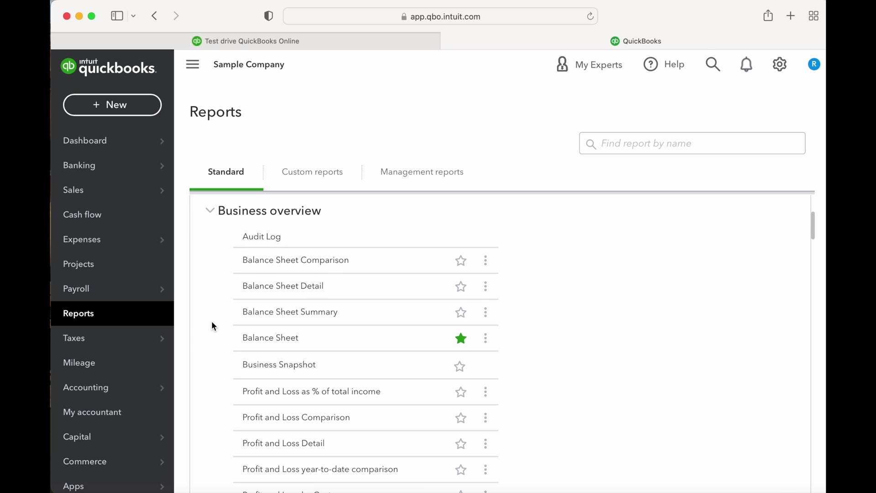
{"action": "scroll", "coordinate": [212, 322], "scroll_direction": "down", "scroll_amount": 3}
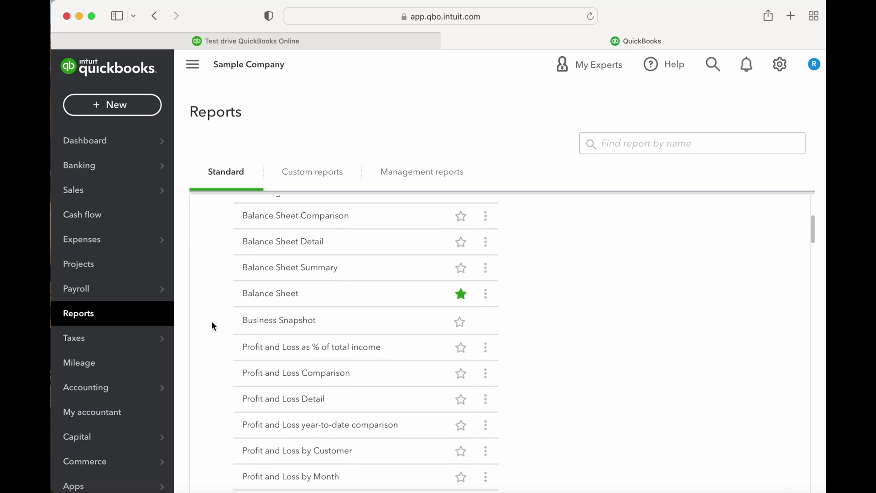
{"action": "scroll", "coordinate": [212, 326], "scroll_direction": "down", "scroll_amount": 5}
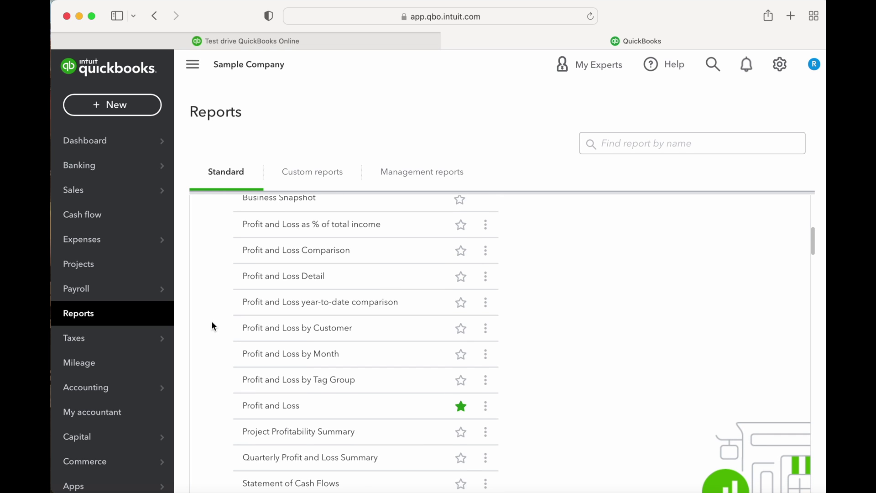
{"action": "scroll", "coordinate": [212, 326], "scroll_direction": "down", "scroll_amount": 11}
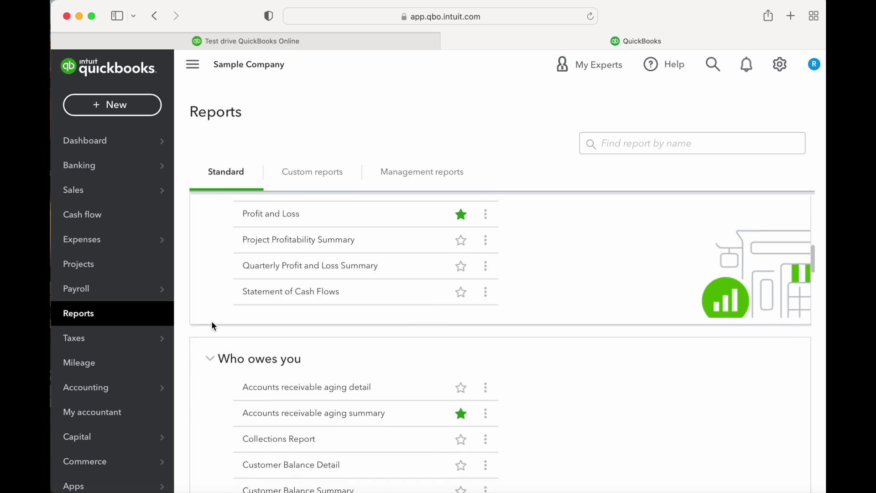
{"action": "scroll", "coordinate": [211, 326], "scroll_direction": "down", "scroll_amount": 4}
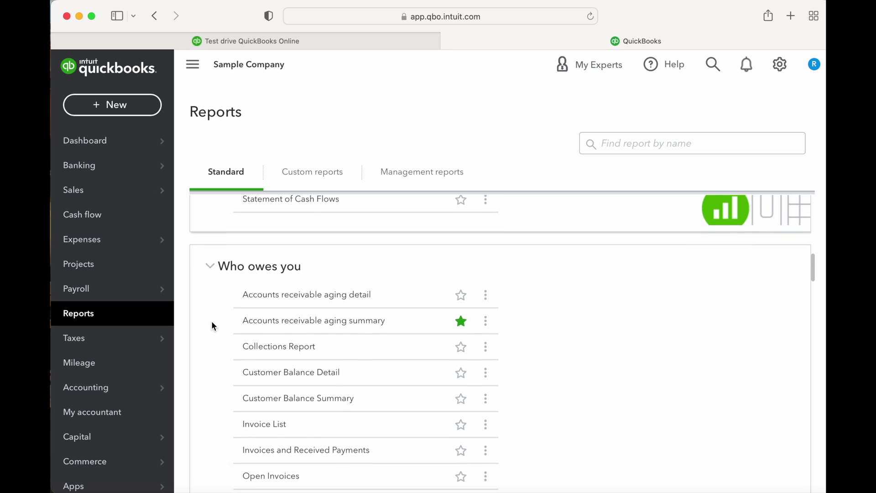
{"action": "scroll", "coordinate": [212, 326], "scroll_direction": "down", "scroll_amount": 1}
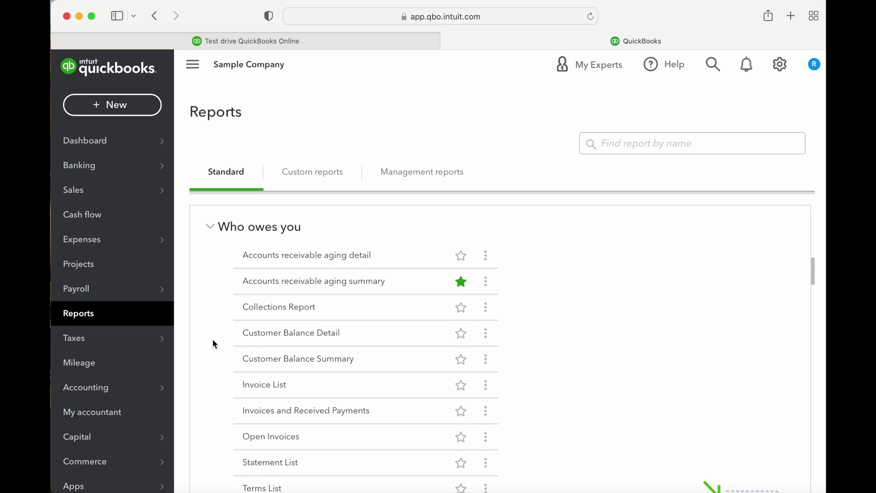
{"action": "scroll", "coordinate": [213, 340], "scroll_direction": "down", "scroll_amount": 10}
{"action": "scroll", "coordinate": [212, 339], "scroll_direction": "down", "scroll_amount": 8}
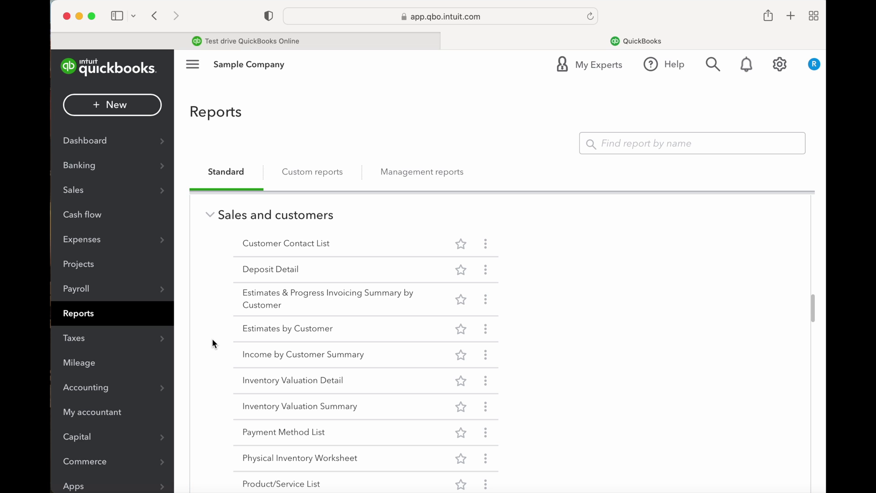
{"action": "scroll", "coordinate": [213, 340], "scroll_direction": "down", "scroll_amount": 5}
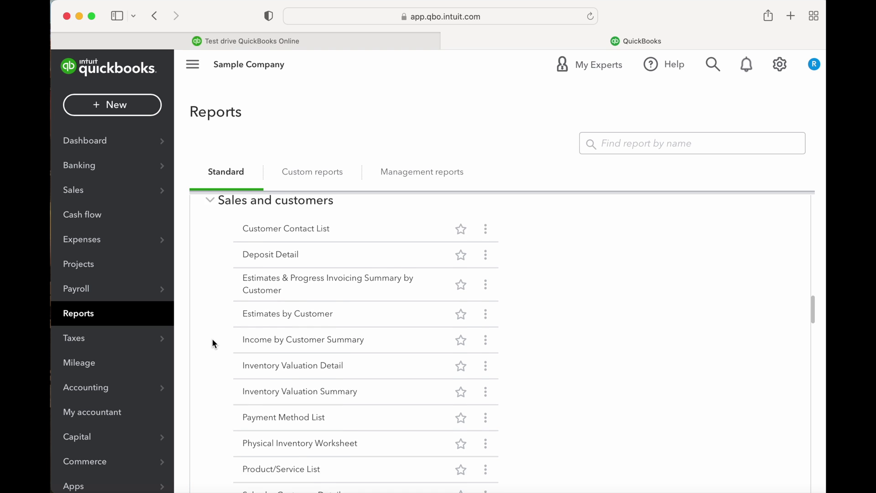
{"action": "scroll", "coordinate": [213, 343], "scroll_direction": "down", "scroll_amount": 10}
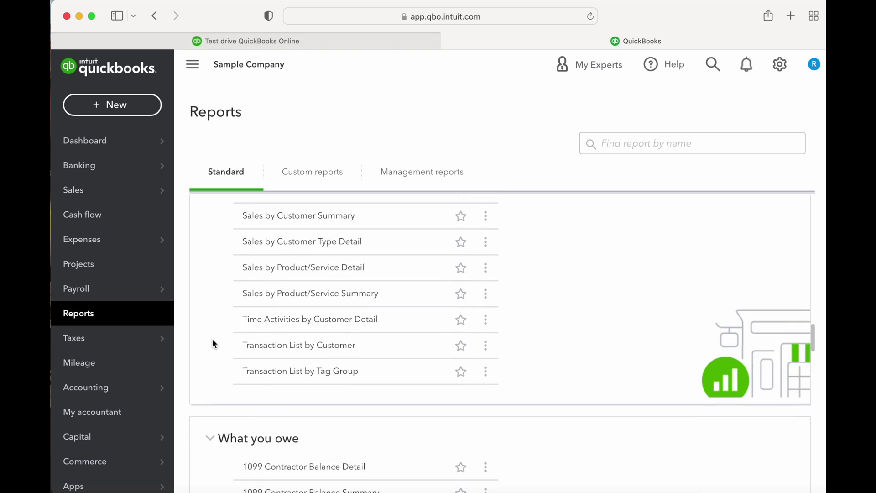
{"action": "scroll", "coordinate": [214, 343], "scroll_direction": "down", "scroll_amount": 3}
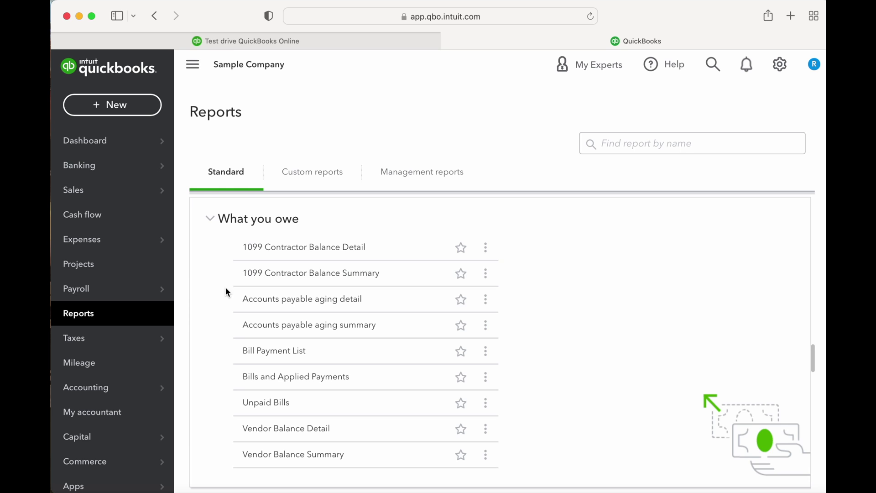
{"action": "scroll", "coordinate": [225, 288], "scroll_direction": "down", "scroll_amount": 7}
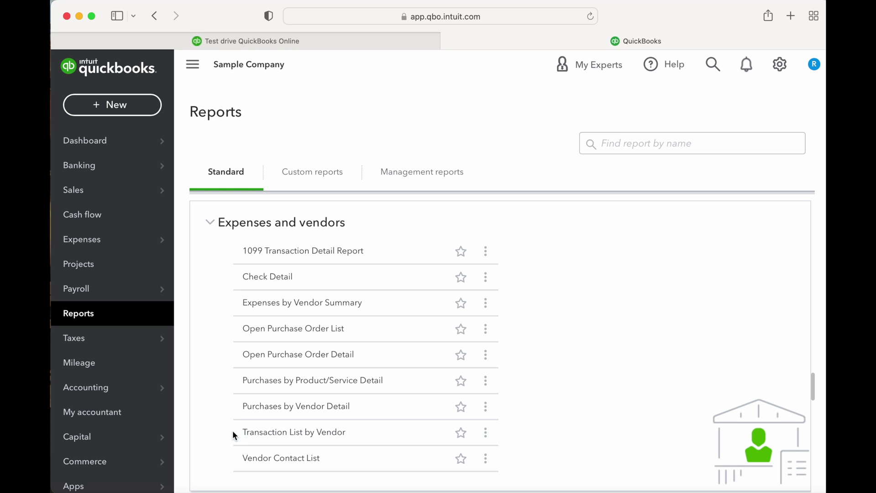
{"action": "scroll", "coordinate": [226, 431], "scroll_direction": "down", "scroll_amount": 5}
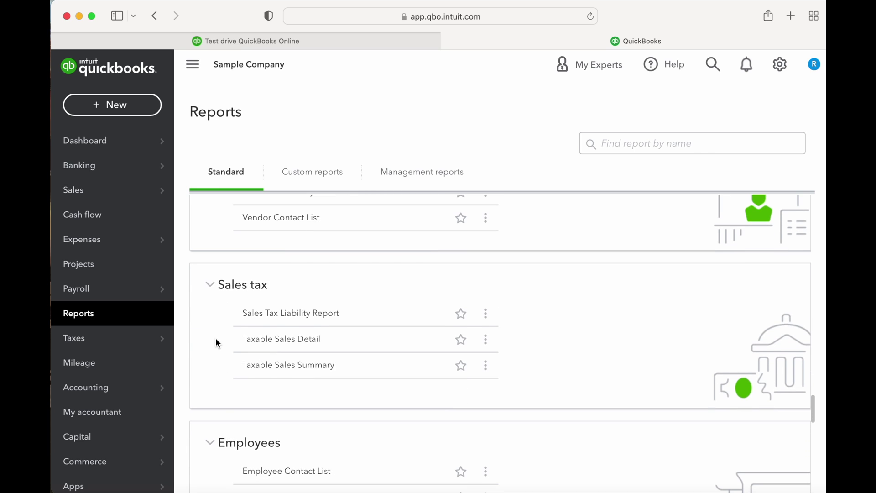
{"action": "scroll", "coordinate": [216, 339], "scroll_direction": "down", "scroll_amount": 1}
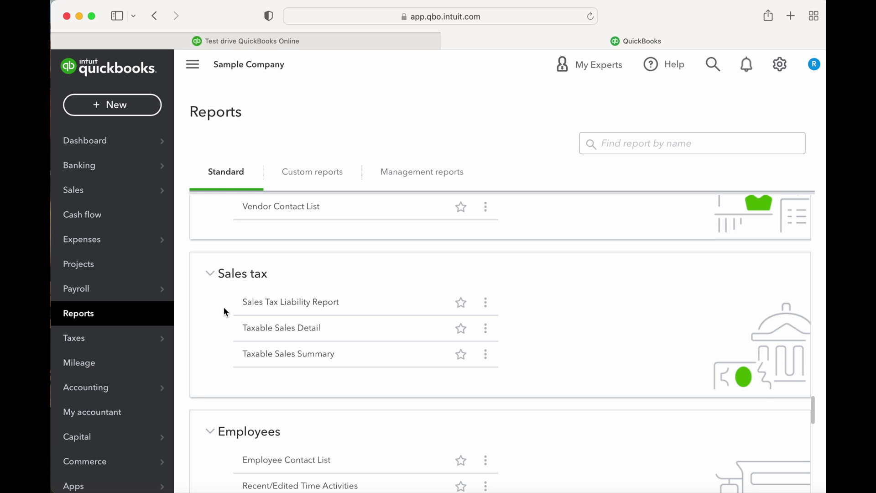
{"action": "scroll", "coordinate": [224, 306], "scroll_direction": "down", "scroll_amount": 2}
{"action": "scroll", "coordinate": [224, 309], "scroll_direction": "up", "scroll_amount": 1}
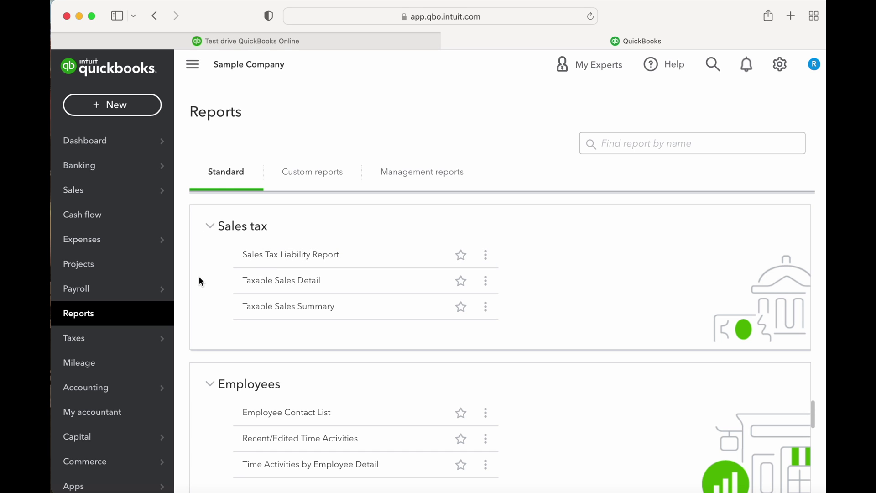
{"action": "scroll", "coordinate": [200, 279], "scroll_direction": "down", "scroll_amount": 3}
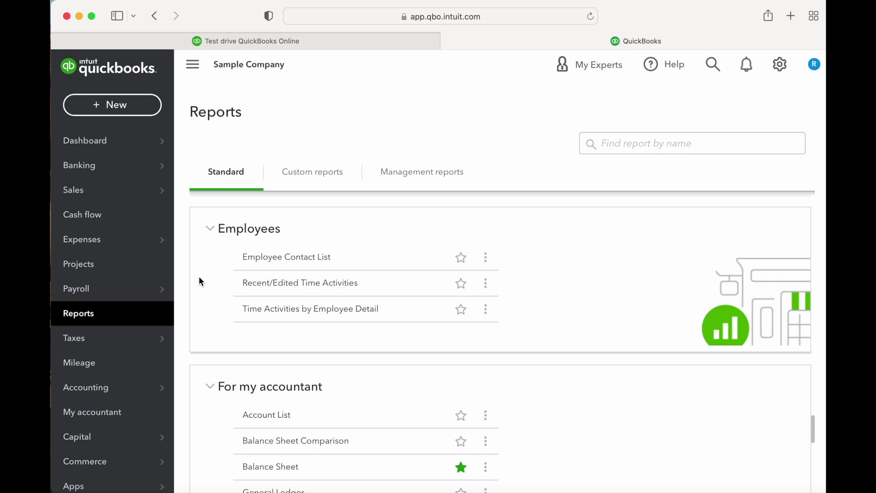
{"action": "scroll", "coordinate": [199, 281], "scroll_direction": "down", "scroll_amount": 3}
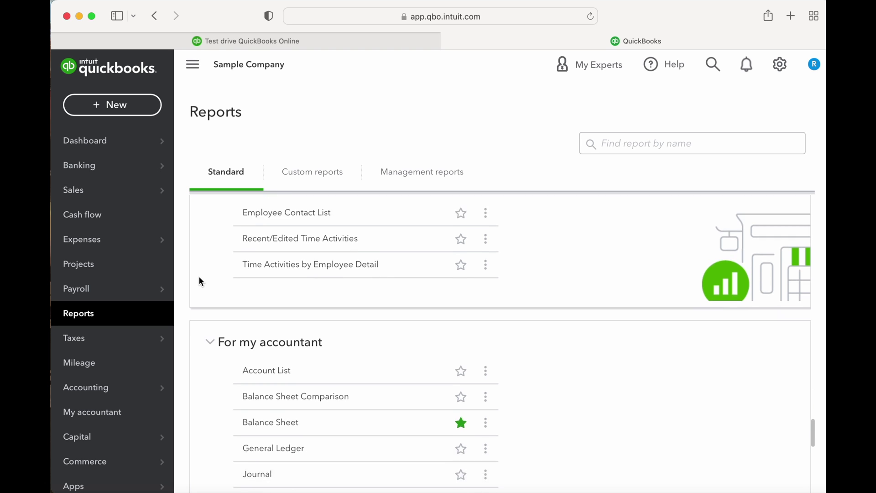
{"action": "scroll", "coordinate": [201, 280], "scroll_direction": "down", "scroll_amount": 1}
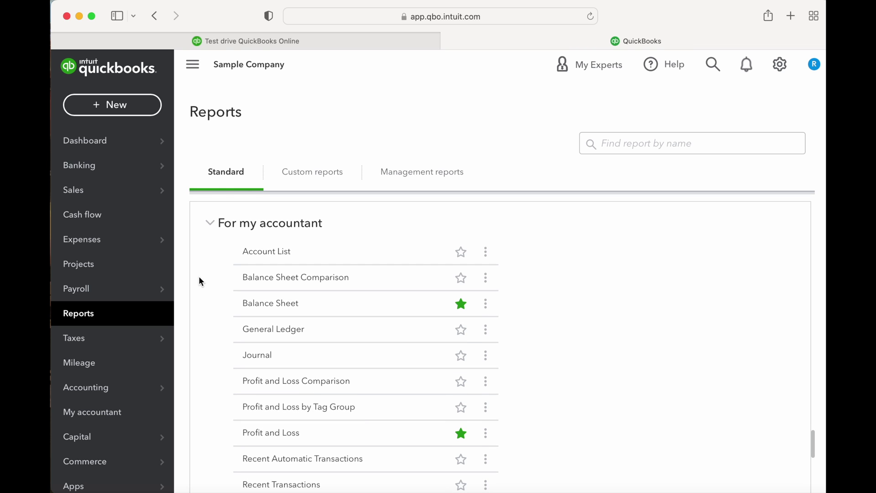
{"action": "scroll", "coordinate": [201, 280], "scroll_direction": "up", "scroll_amount": 1}
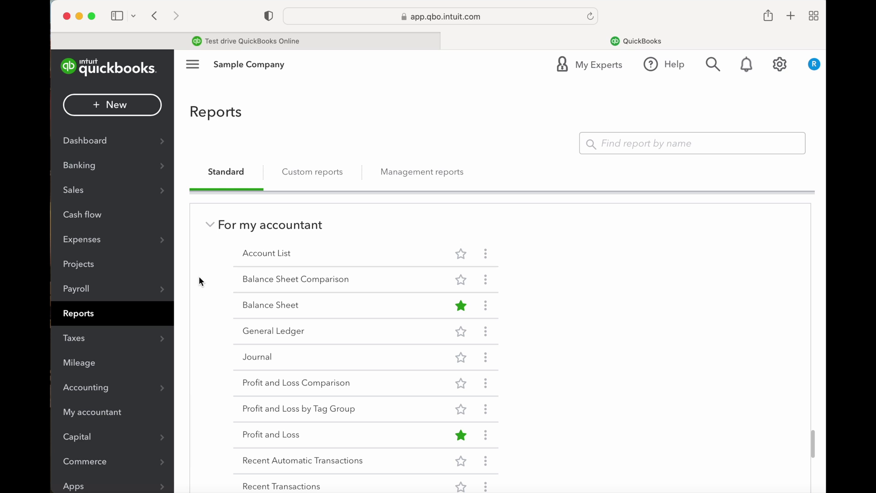
{"action": "scroll", "coordinate": [201, 281], "scroll_direction": "down", "scroll_amount": 1}
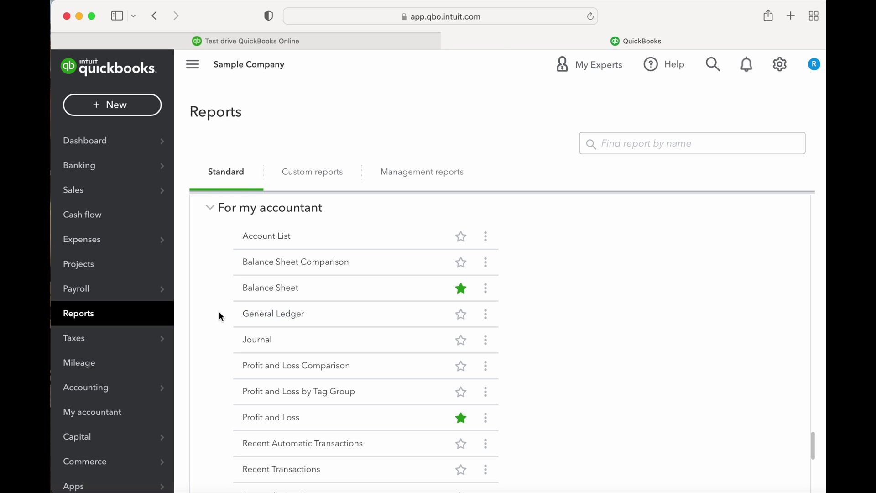
{"action": "scroll", "coordinate": [220, 315], "scroll_direction": "down", "scroll_amount": 5}
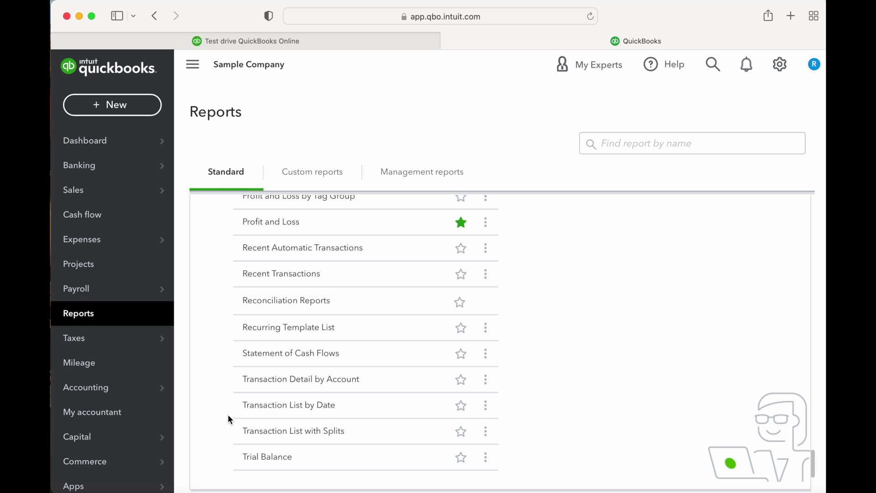
{"action": "scroll", "coordinate": [228, 419], "scroll_direction": "down", "scroll_amount": 2}
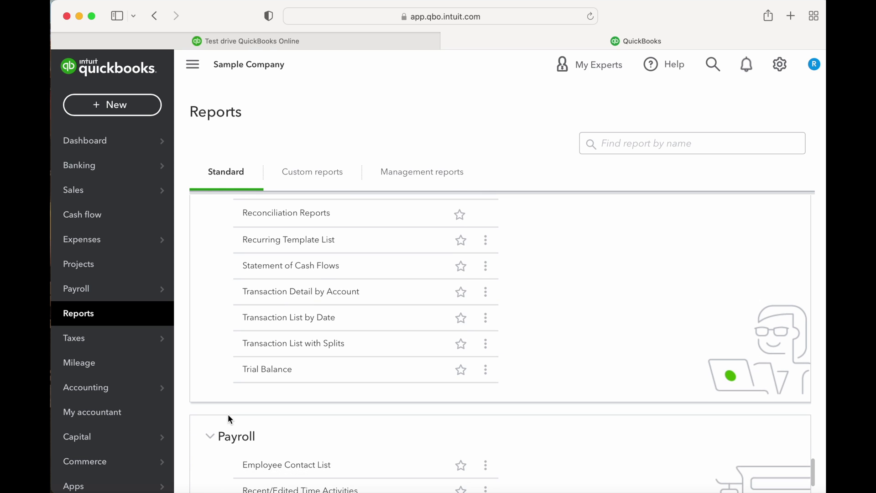
{"action": "scroll", "coordinate": [217, 368], "scroll_direction": "down", "scroll_amount": 1}
{"action": "scroll", "coordinate": [209, 340], "scroll_direction": "down", "scroll_amount": 2}
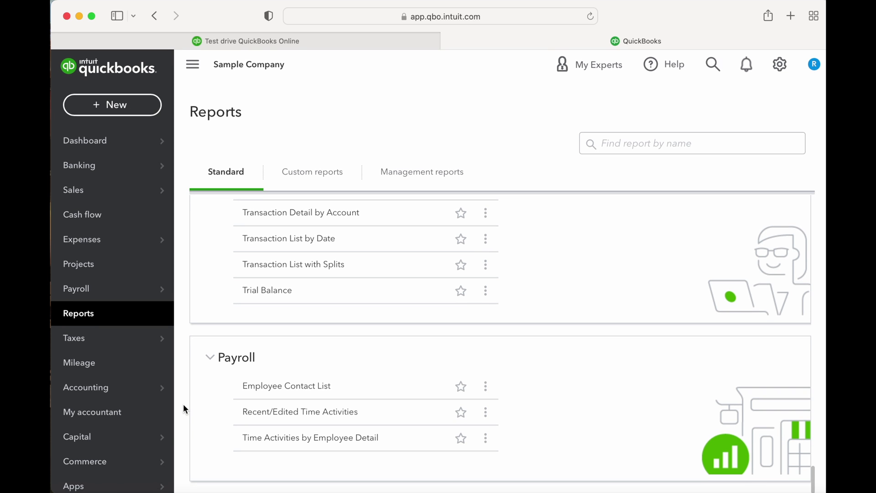
{"action": "scroll", "coordinate": [202, 423], "scroll_direction": "up", "scroll_amount": 15}
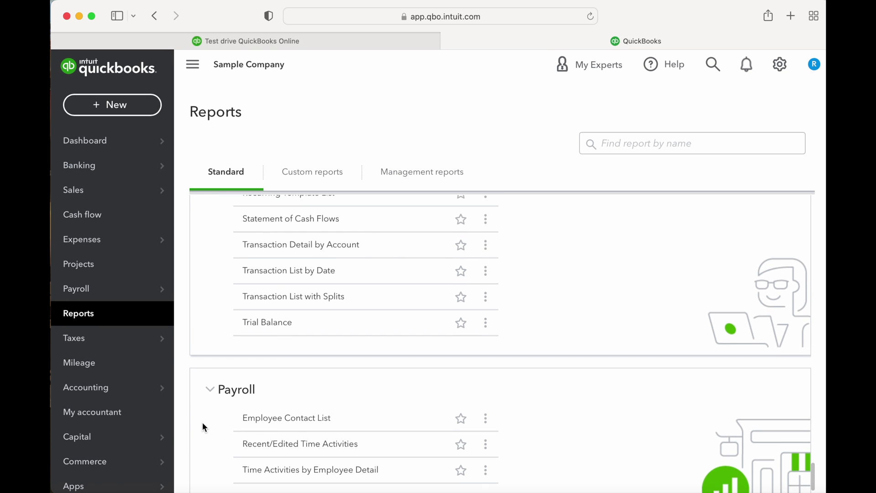
{"action": "scroll", "coordinate": [203, 426], "scroll_direction": "up", "scroll_amount": 20}
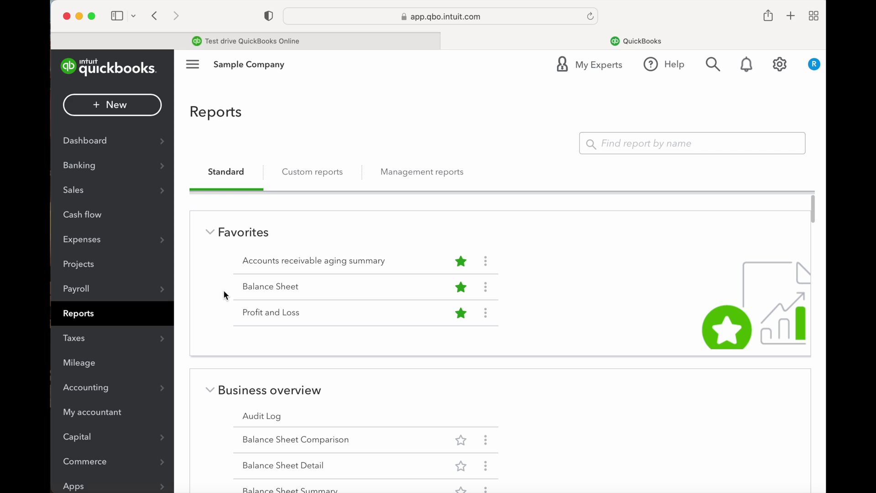
{"action": "left_click", "coordinate": [252, 287]}
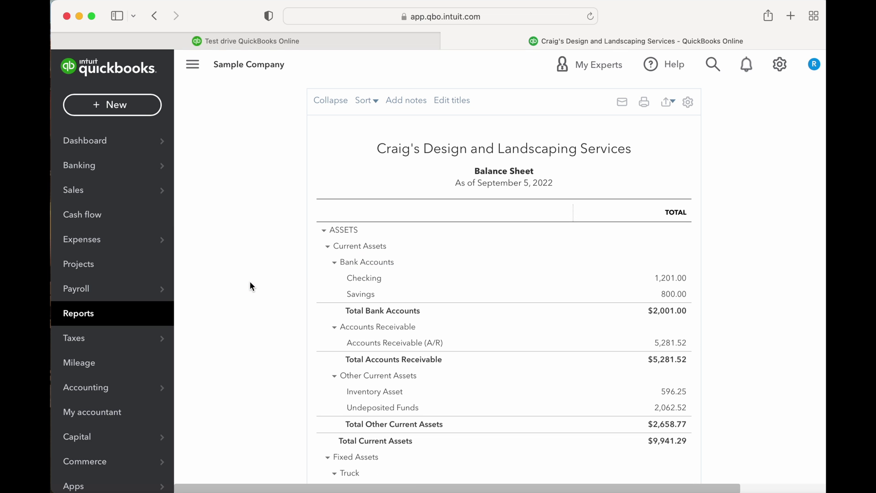
Scroll through the Balance Sheet to the $23,436.29 totals and back to the top
{"action": "scroll", "coordinate": [252, 287], "scroll_direction": "up", "scroll_amount": 1}
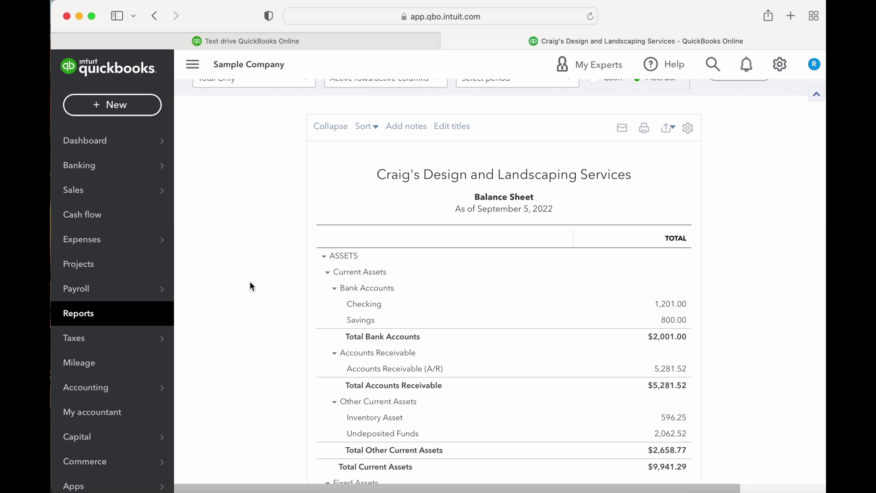
{"action": "scroll", "coordinate": [251, 286], "scroll_direction": "down", "scroll_amount": 2}
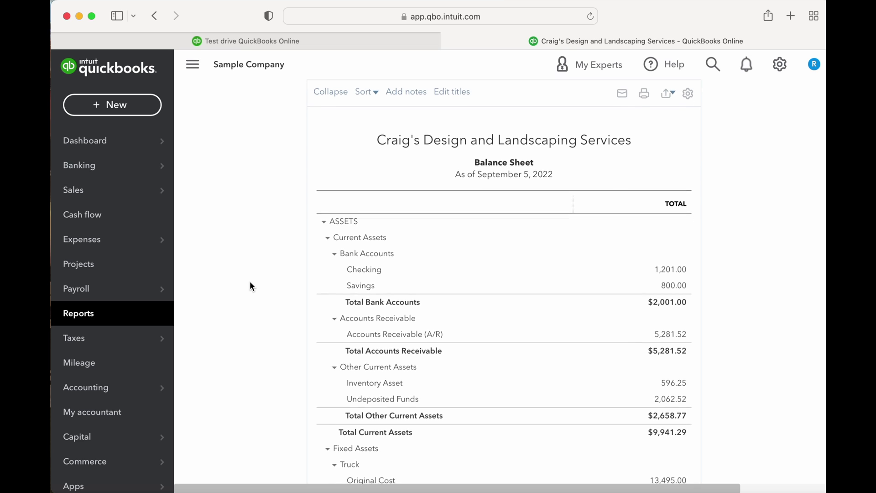
{"action": "scroll", "coordinate": [251, 286], "scroll_direction": "down", "scroll_amount": 2}
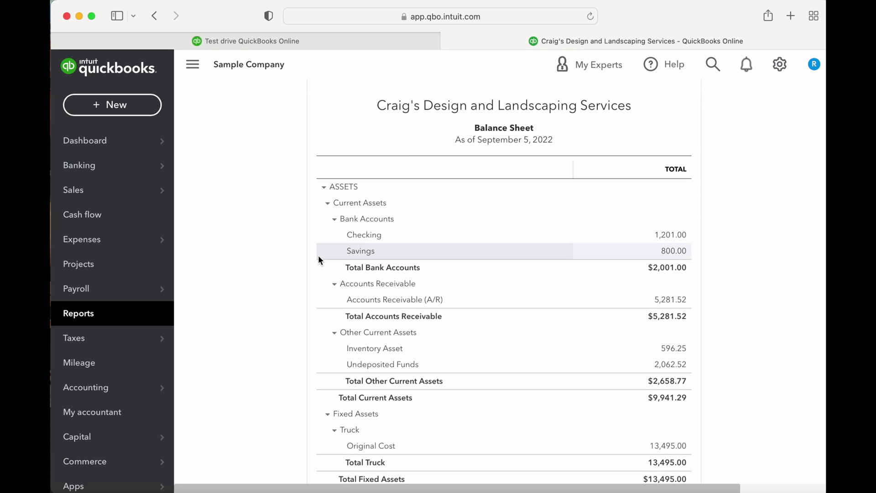
{"action": "scroll", "coordinate": [271, 299], "scroll_direction": "down", "scroll_amount": 1}
{"action": "scroll", "coordinate": [272, 299], "scroll_direction": "down", "scroll_amount": 10}
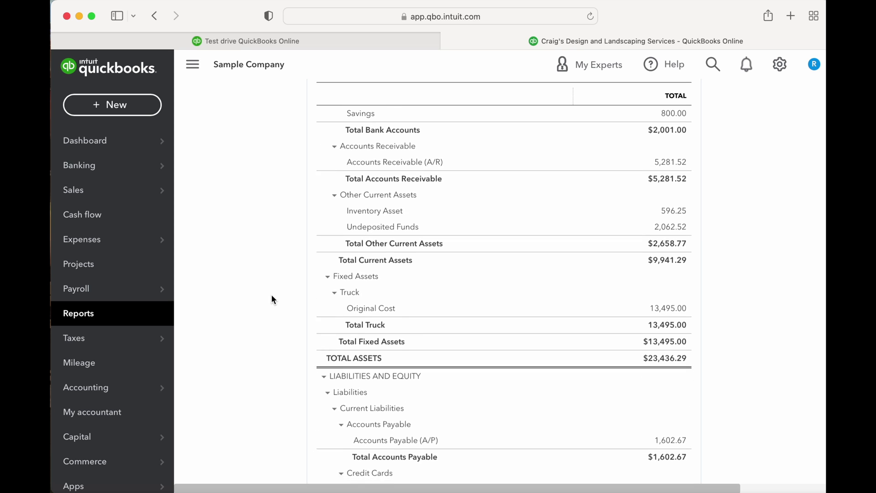
{"action": "scroll", "coordinate": [273, 299], "scroll_direction": "down", "scroll_amount": 8}
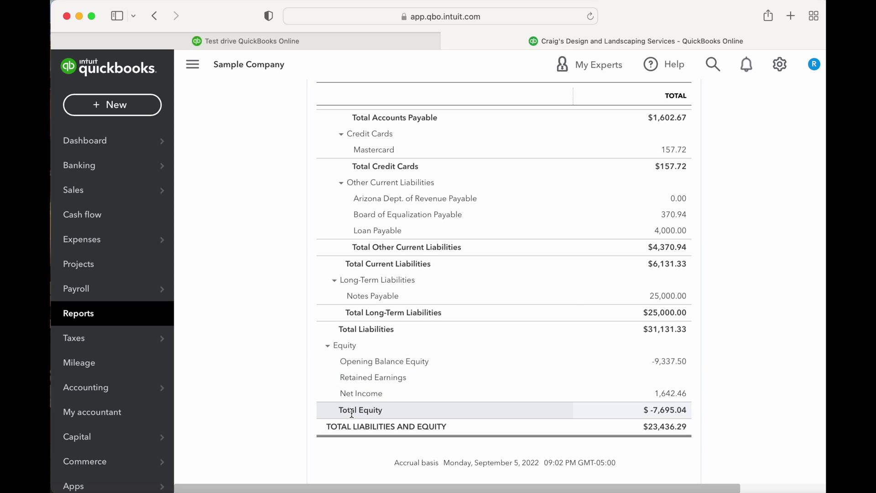
{"action": "scroll", "coordinate": [295, 415], "scroll_direction": "up", "scroll_amount": 5}
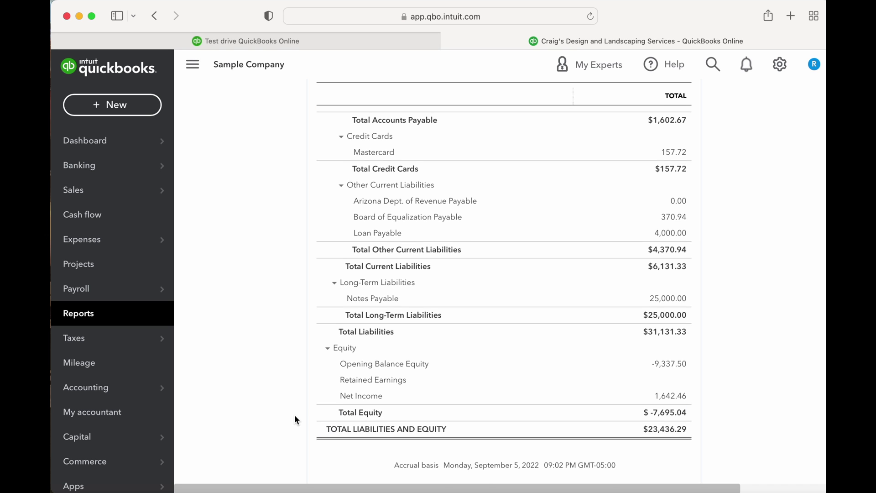
{"action": "scroll", "coordinate": [295, 416], "scroll_direction": "up", "scroll_amount": 6}
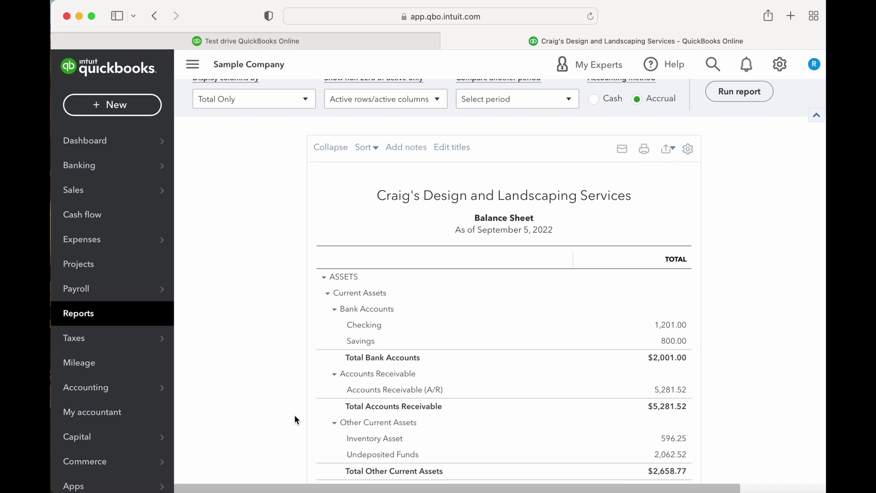
{"action": "scroll", "coordinate": [260, 293], "scroll_direction": "up", "scroll_amount": 3}
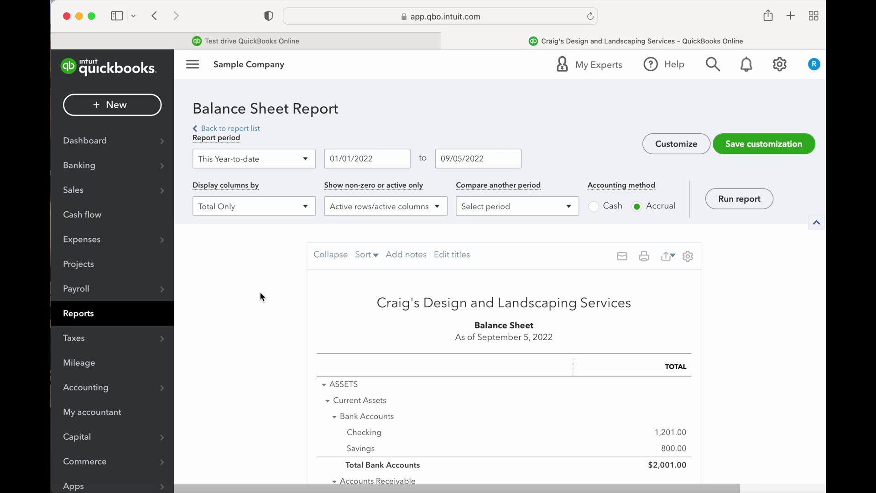
Change the Balance Sheet period to This Year and rerun it through 12/31/2022
{"action": "left_click", "coordinate": [479, 157]}
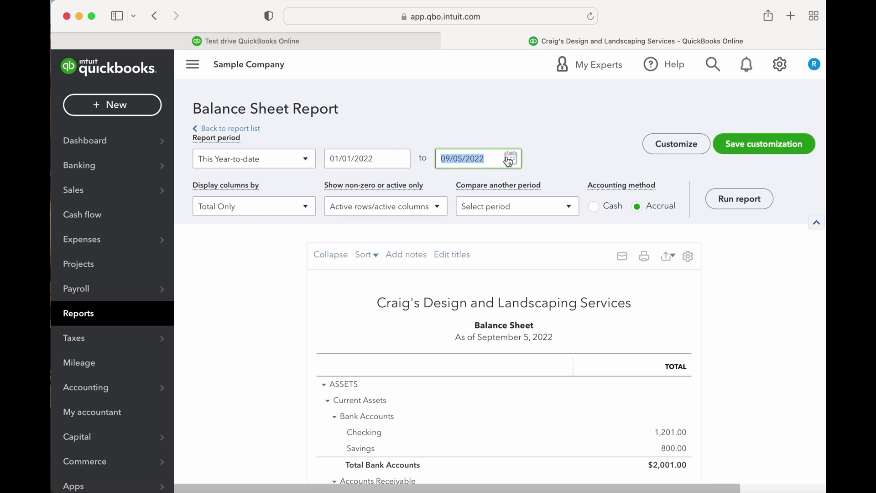
{"action": "left_click", "coordinate": [306, 161]}
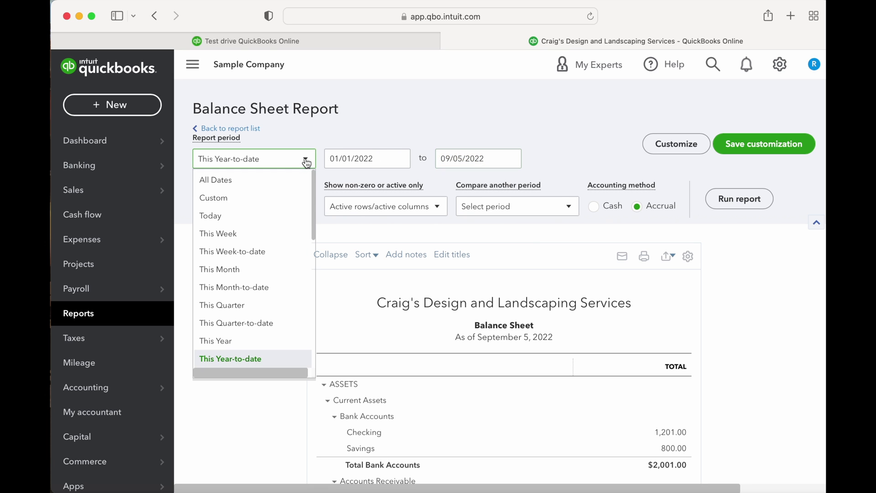
{"action": "left_click", "coordinate": [246, 340]}
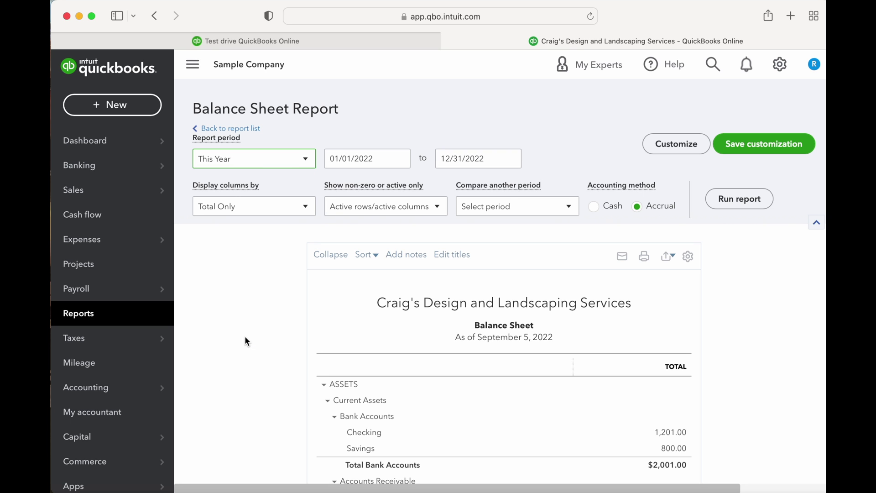
{"action": "left_click", "coordinate": [732, 201]}
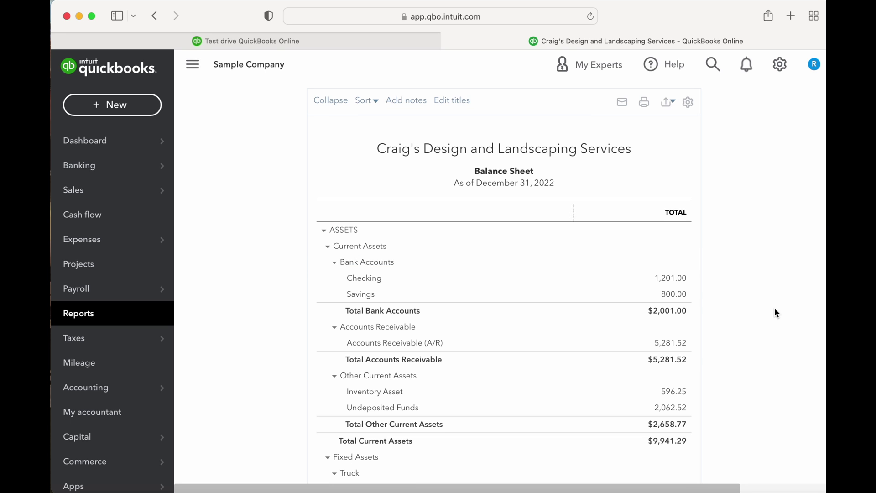
{"action": "scroll", "coordinate": [776, 313], "scroll_direction": "down", "scroll_amount": 1}
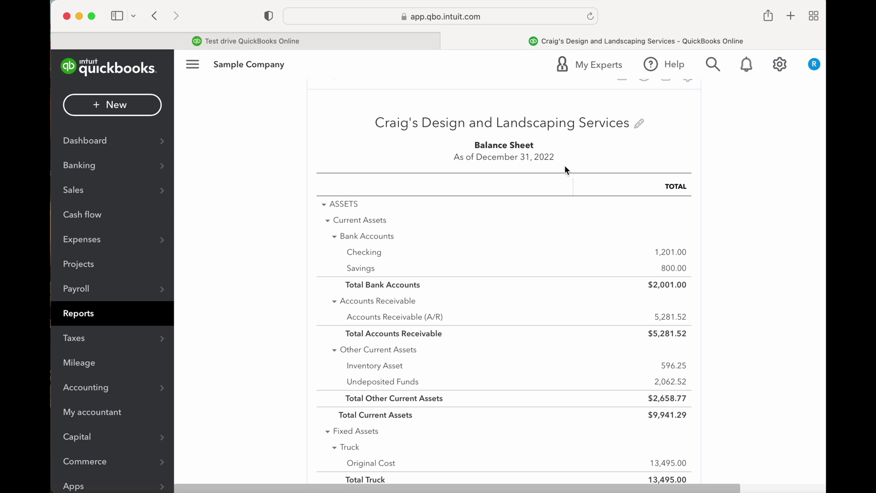
Scroll through the full 2022 Balance Sheet to review every account
{"action": "scroll", "coordinate": [261, 302], "scroll_direction": "down", "scroll_amount": 1}
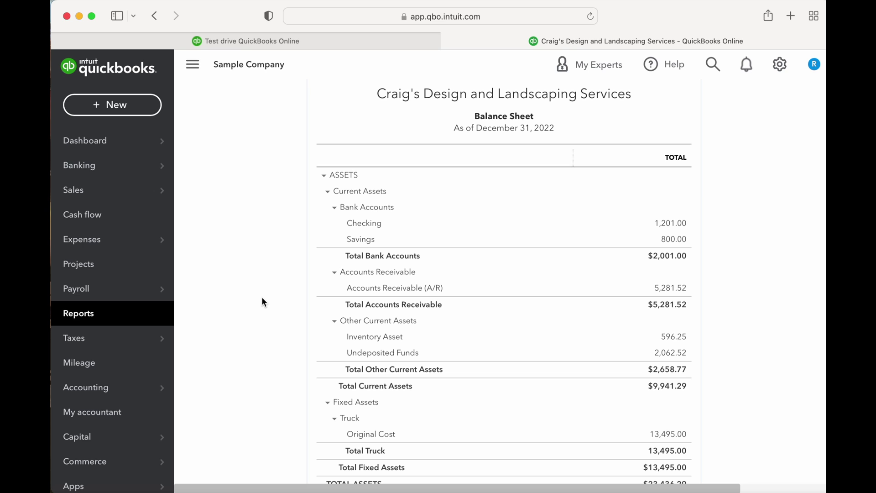
{"action": "scroll", "coordinate": [262, 301], "scroll_direction": "down", "scroll_amount": 1}
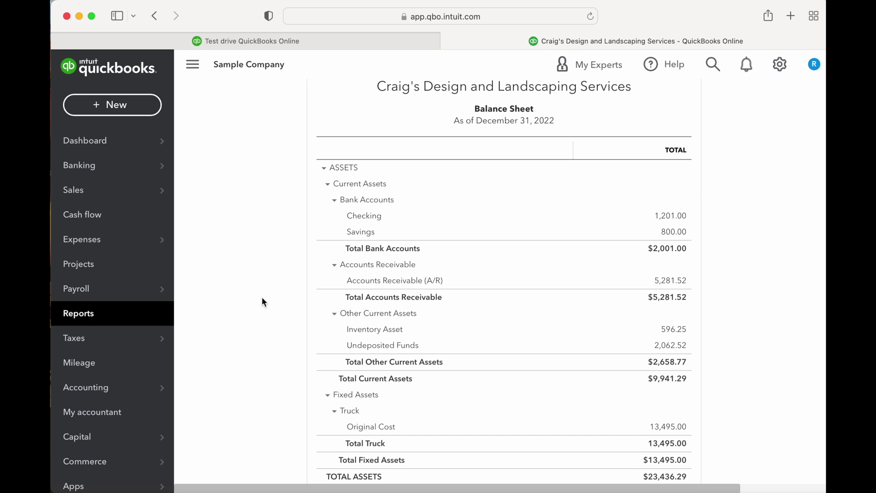
{"action": "scroll", "coordinate": [262, 299], "scroll_direction": "down", "scroll_amount": 1}
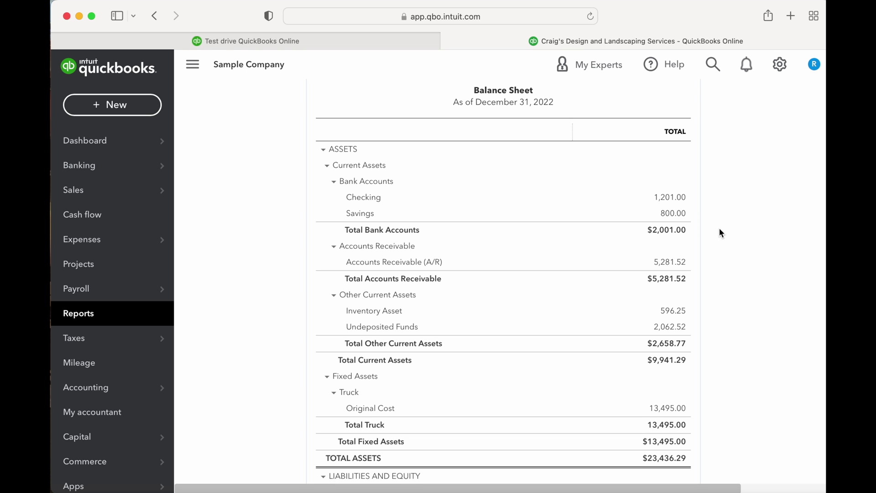
{"action": "scroll", "coordinate": [719, 228], "scroll_direction": "down", "scroll_amount": 2}
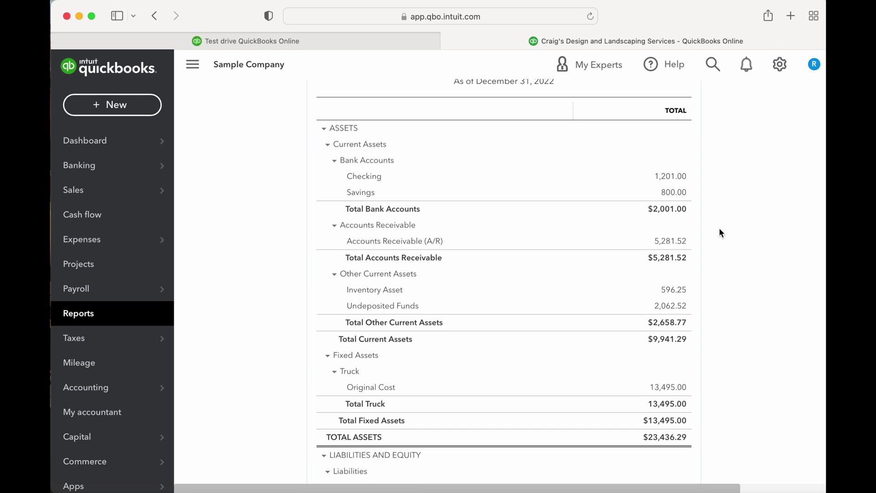
{"action": "scroll", "coordinate": [721, 232], "scroll_direction": "down", "scroll_amount": 2}
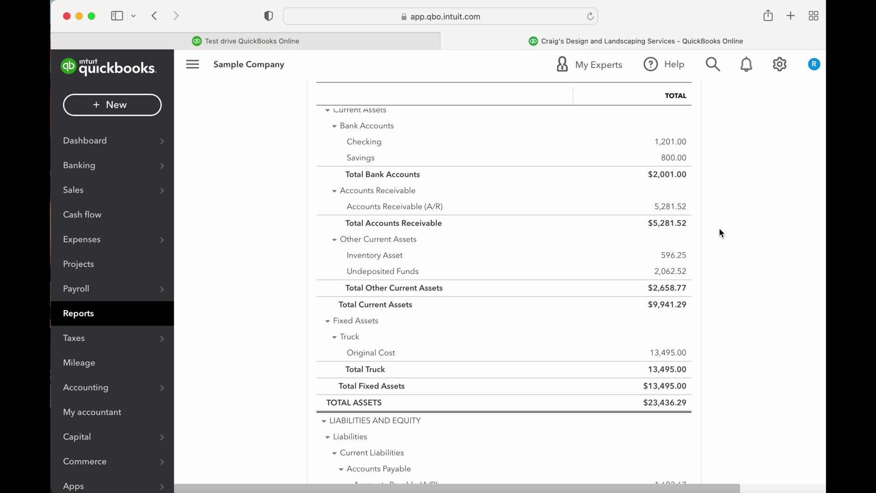
{"action": "scroll", "coordinate": [720, 232], "scroll_direction": "down", "scroll_amount": 6}
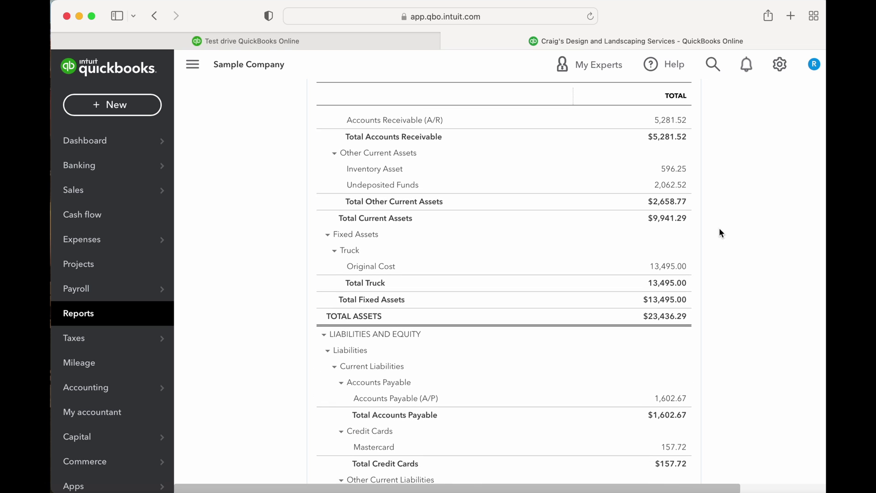
{"action": "scroll", "coordinate": [720, 233], "scroll_direction": "down", "scroll_amount": 7}
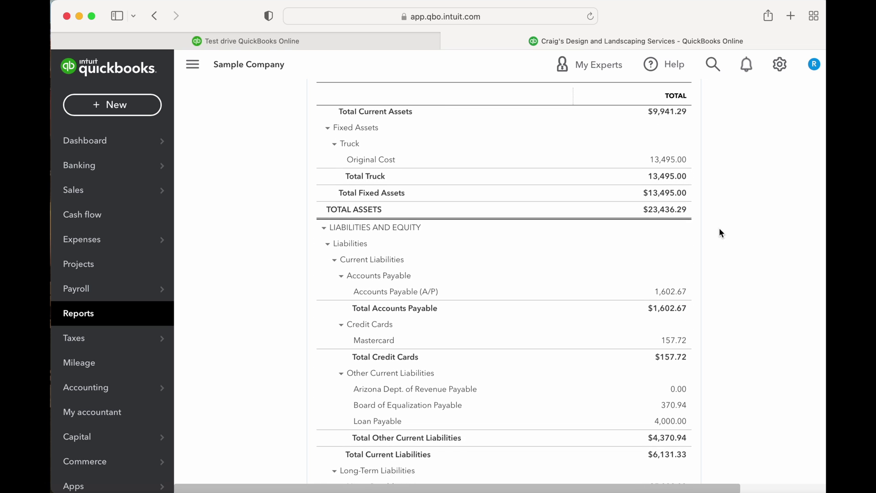
{"action": "scroll", "coordinate": [721, 233], "scroll_direction": "down", "scroll_amount": 7}
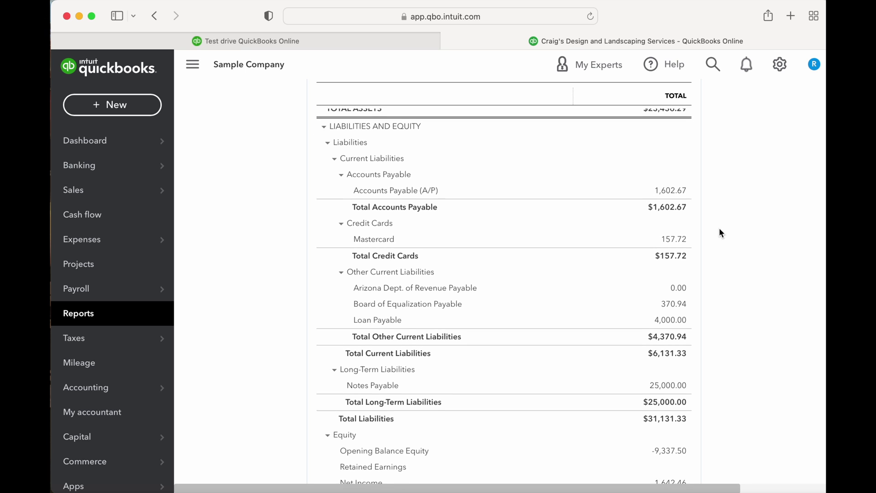
{"action": "scroll", "coordinate": [720, 233], "scroll_direction": "down", "scroll_amount": 1}
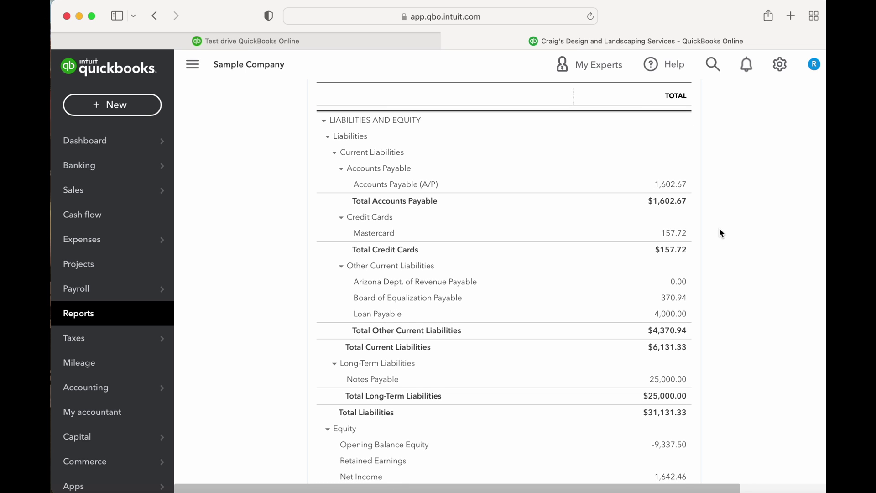
{"action": "scroll", "coordinate": [720, 232], "scroll_direction": "down", "scroll_amount": 7}
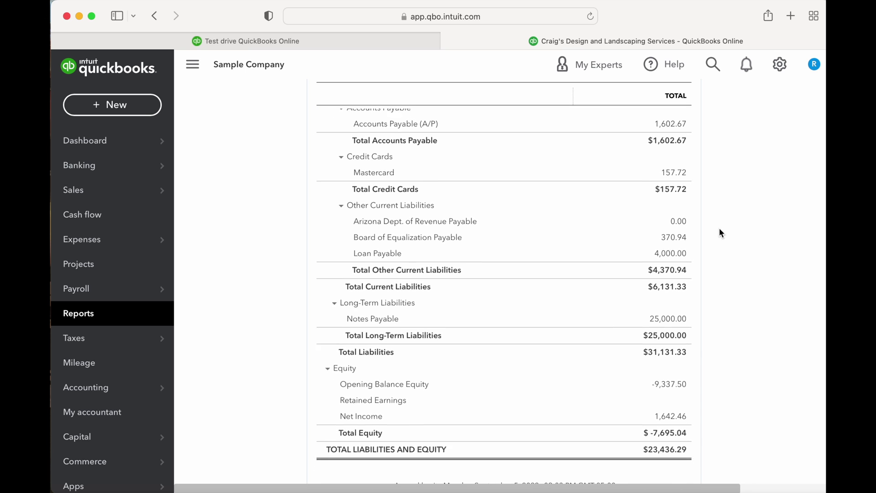
{"action": "scroll", "coordinate": [721, 233], "scroll_direction": "down", "scroll_amount": 2}
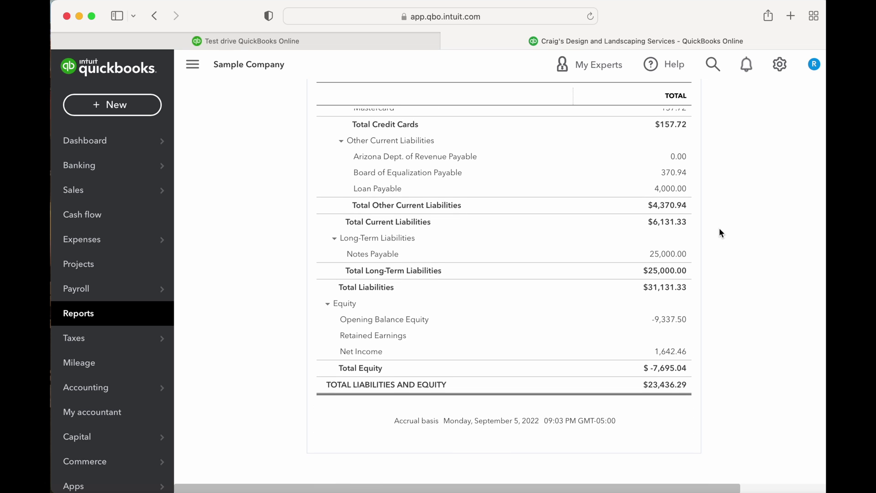
{"action": "scroll", "coordinate": [720, 233], "scroll_direction": "up", "scroll_amount": 5}
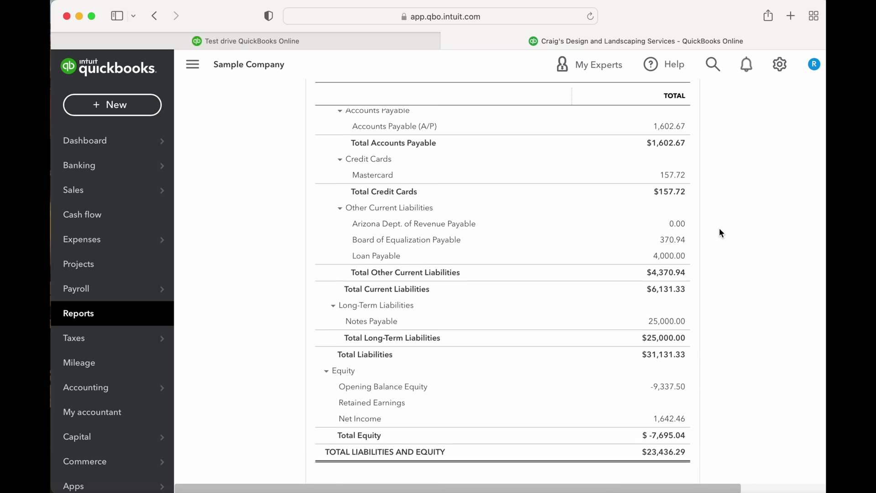
{"action": "scroll", "coordinate": [720, 233], "scroll_direction": "up", "scroll_amount": 20}
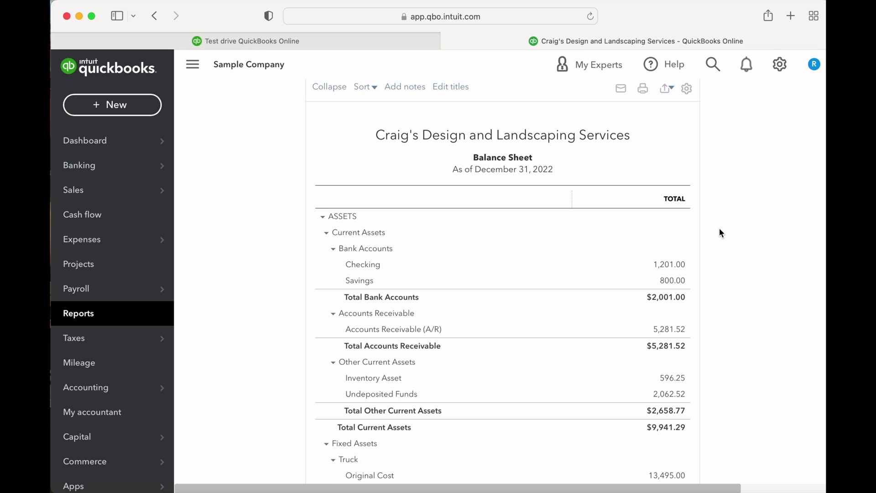
{"action": "scroll", "coordinate": [720, 233], "scroll_direction": "down", "scroll_amount": 1}
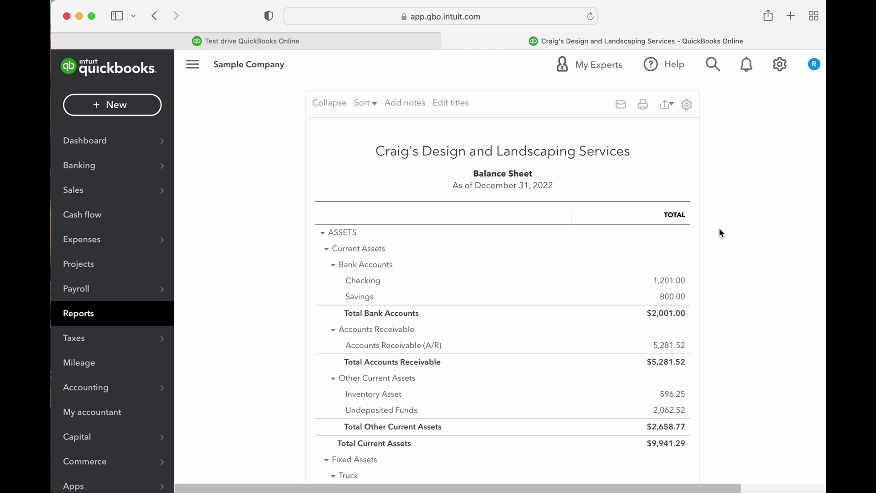
{"action": "scroll", "coordinate": [721, 233], "scroll_direction": "down", "scroll_amount": 5}
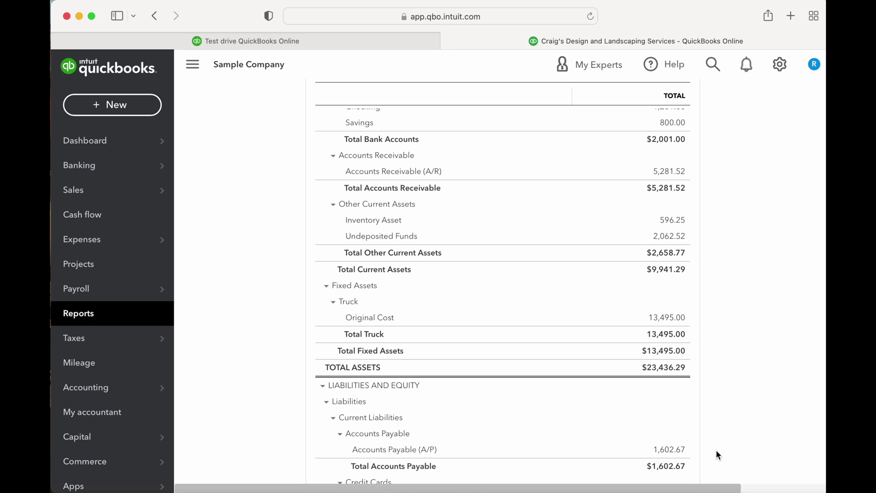
Return to the Reports list and open the Profit and Loss report under Favorites
{"action": "scroll", "coordinate": [717, 451], "scroll_direction": "down", "scroll_amount": 3}
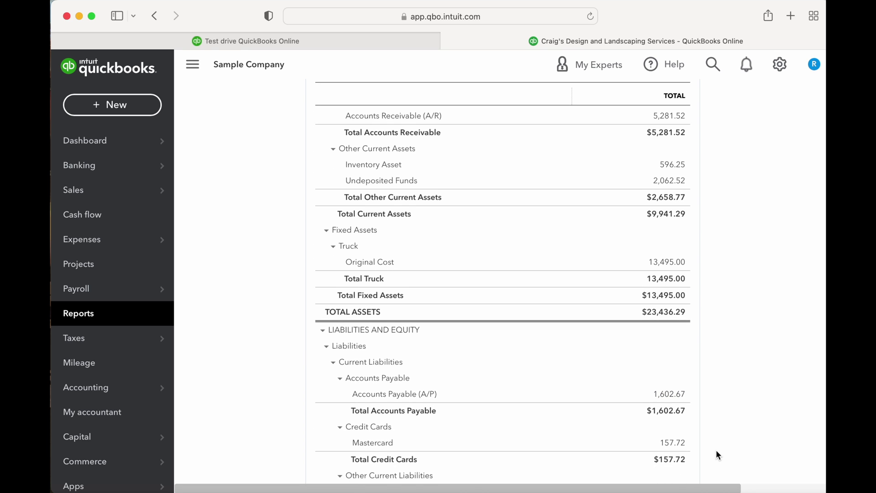
{"action": "scroll", "coordinate": [716, 450], "scroll_direction": "down", "scroll_amount": 2}
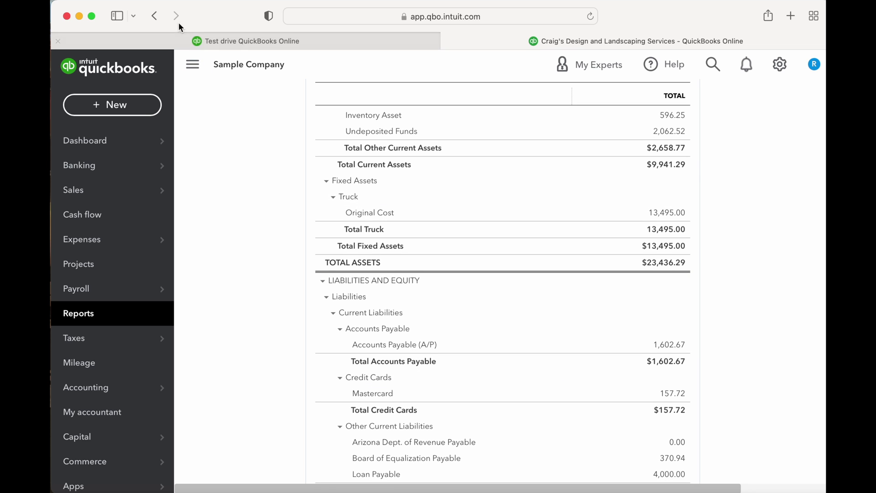
{"action": "left_click", "coordinate": [159, 15]}
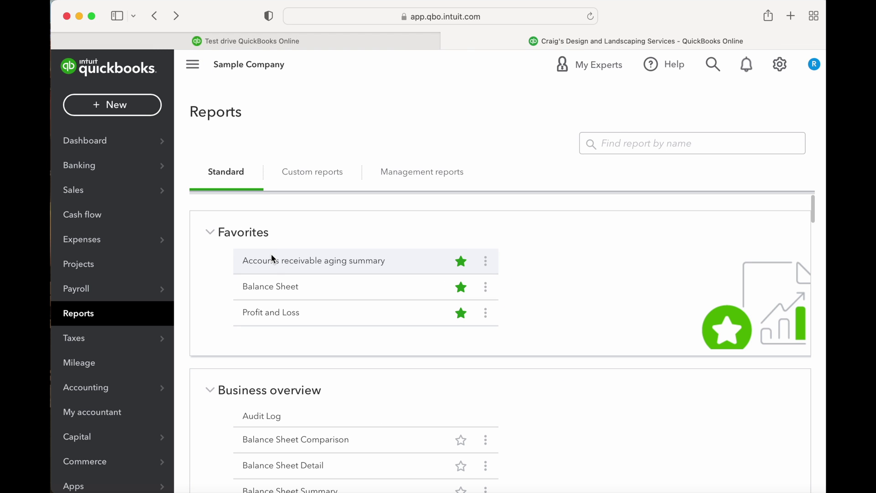
{"action": "left_click", "coordinate": [264, 313]}
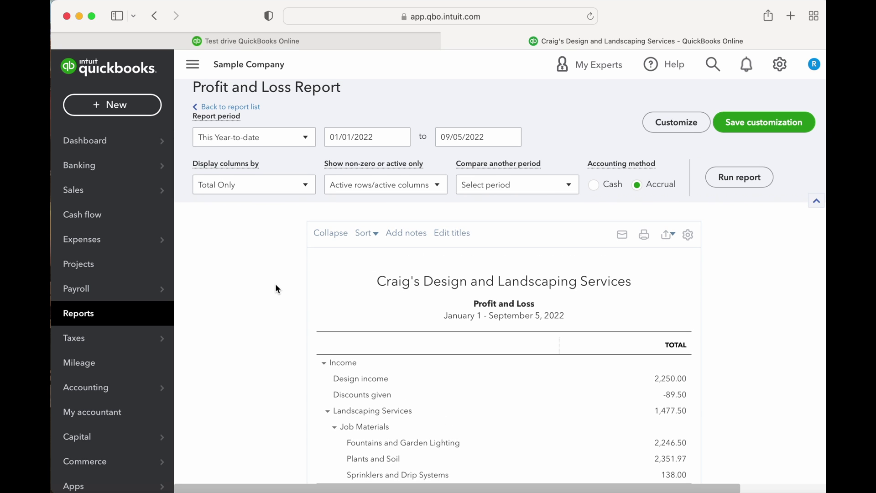
{"action": "left_click", "coordinate": [305, 137]}
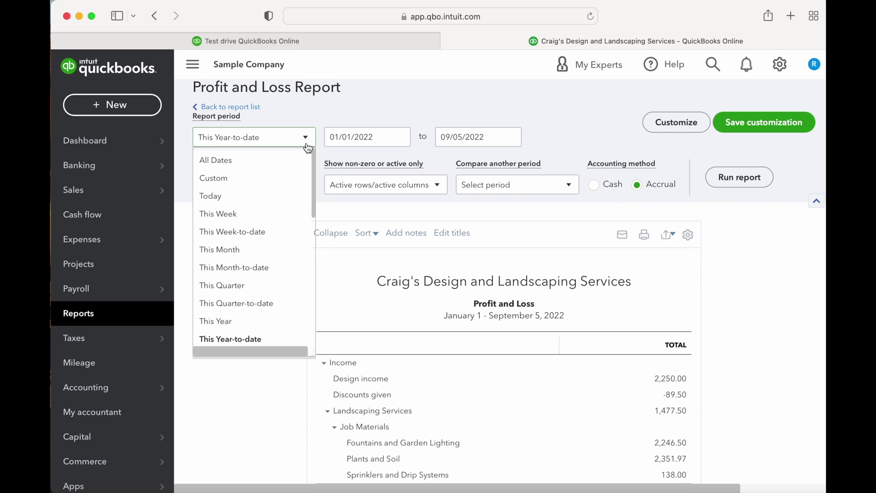
{"action": "left_click", "coordinate": [269, 320]}
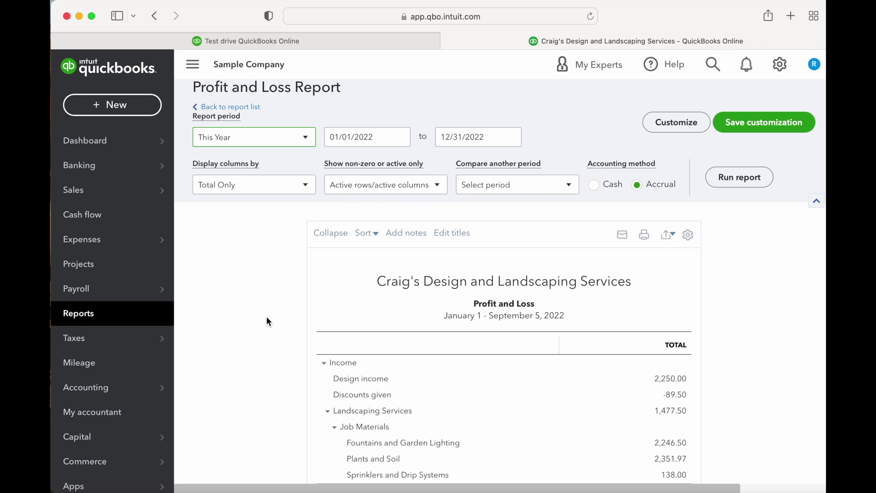
{"action": "left_click", "coordinate": [747, 179]}
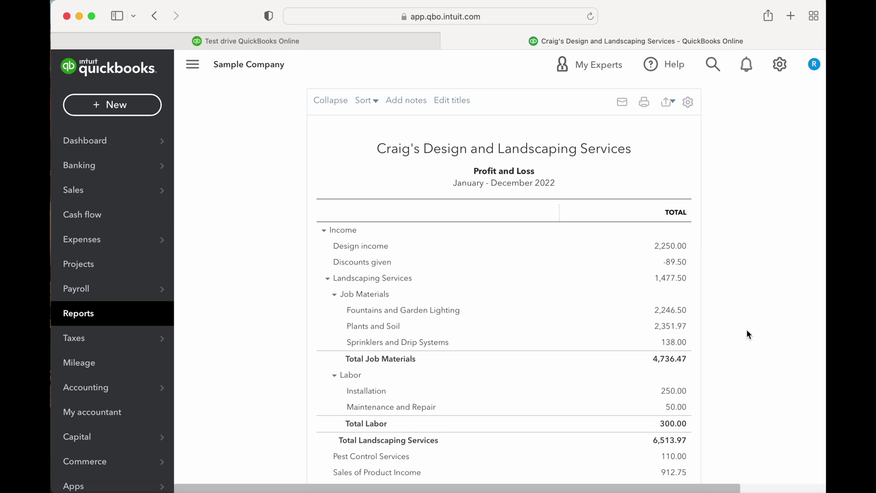
{"action": "scroll", "coordinate": [746, 330], "scroll_direction": "down", "scroll_amount": 2}
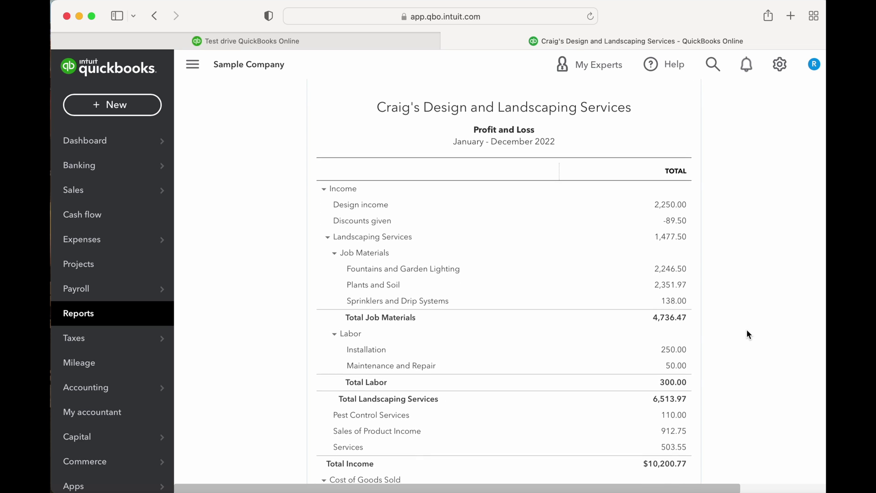
{"action": "scroll", "coordinate": [747, 330], "scroll_direction": "down", "scroll_amount": 5}
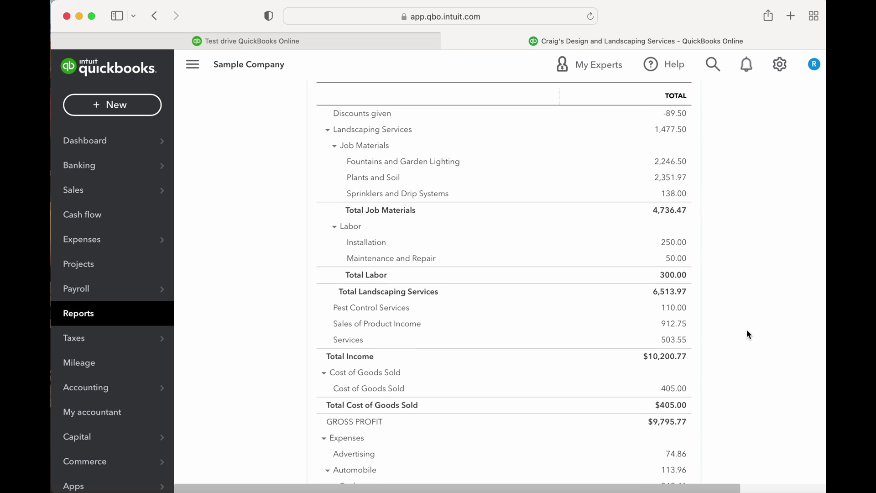
{"action": "scroll", "coordinate": [748, 335], "scroll_direction": "down", "scroll_amount": 1}
{"action": "scroll", "coordinate": [747, 331], "scroll_direction": "down", "scroll_amount": 8}
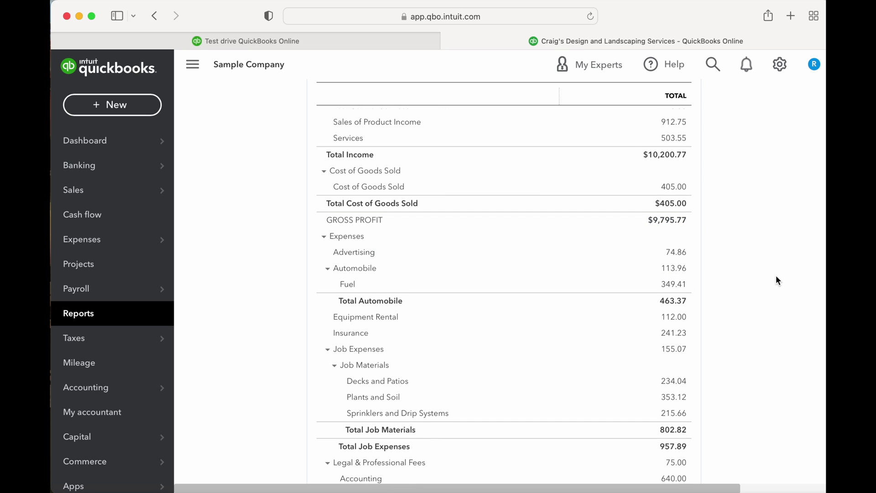
{"action": "scroll", "coordinate": [776, 278], "scroll_direction": "up", "scroll_amount": 12}
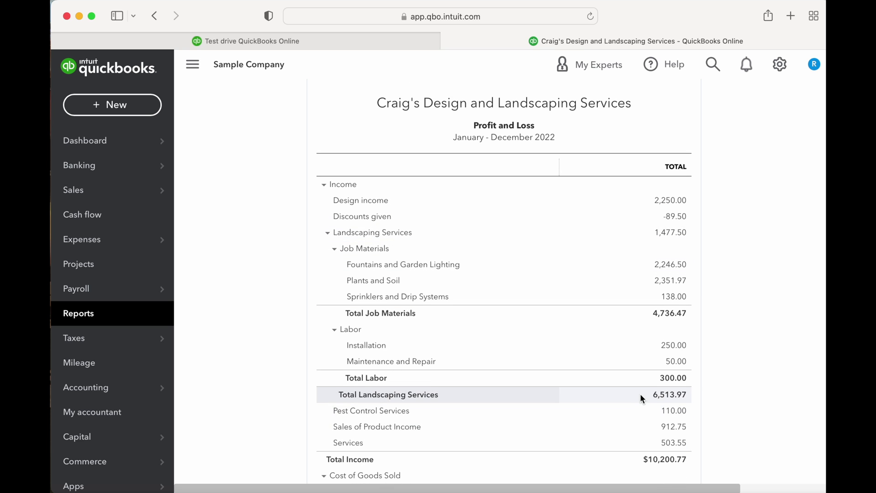
{"action": "scroll", "coordinate": [648, 445], "scroll_direction": "down", "scroll_amount": 4}
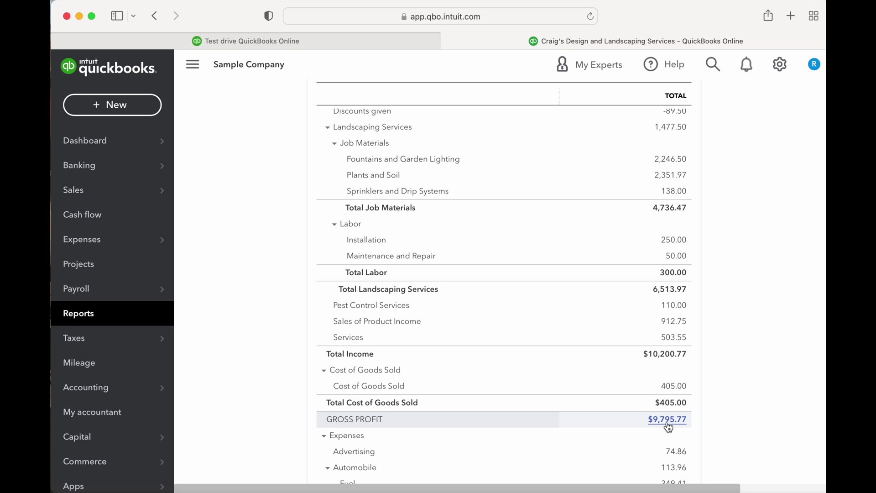
{"action": "scroll", "coordinate": [670, 428], "scroll_direction": "down", "scroll_amount": 4}
{"action": "scroll", "coordinate": [669, 427], "scroll_direction": "down", "scroll_amount": 9}
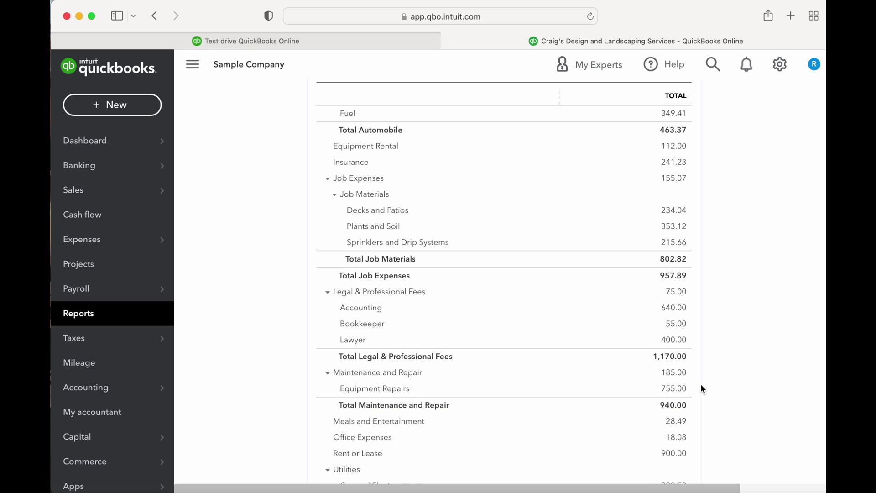
{"action": "scroll", "coordinate": [701, 387], "scroll_direction": "down", "scroll_amount": 9}
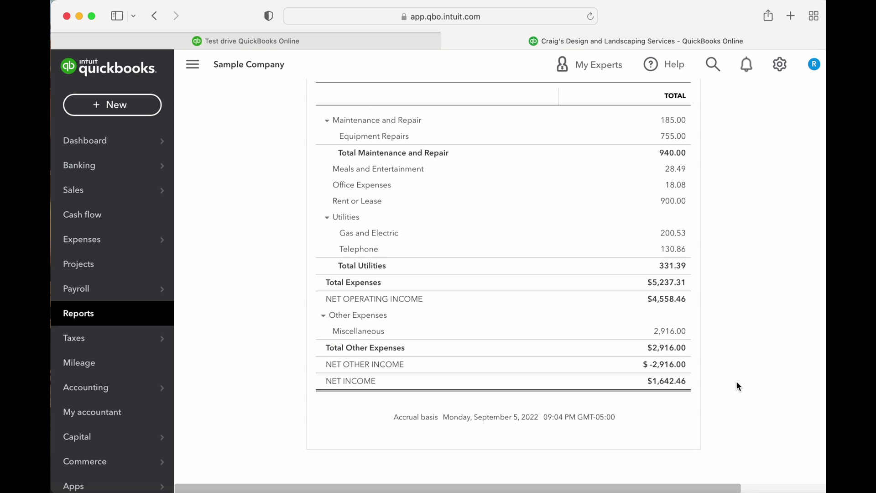
{"action": "scroll", "coordinate": [737, 383], "scroll_direction": "up", "scroll_amount": 3}
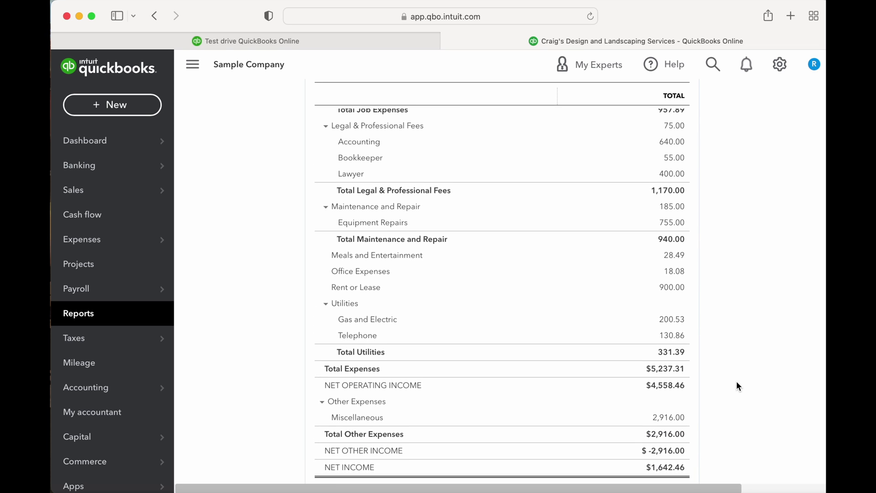
{"action": "scroll", "coordinate": [738, 387], "scroll_direction": "up", "scroll_amount": 3}
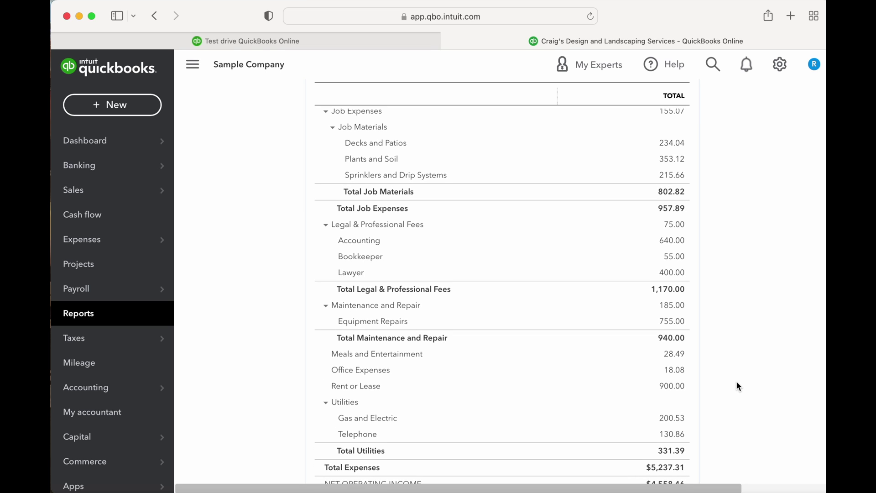
{"action": "scroll", "coordinate": [737, 383], "scroll_direction": "up", "scroll_amount": 1}
{"action": "scroll", "coordinate": [737, 383], "scroll_direction": "up", "scroll_amount": 10}
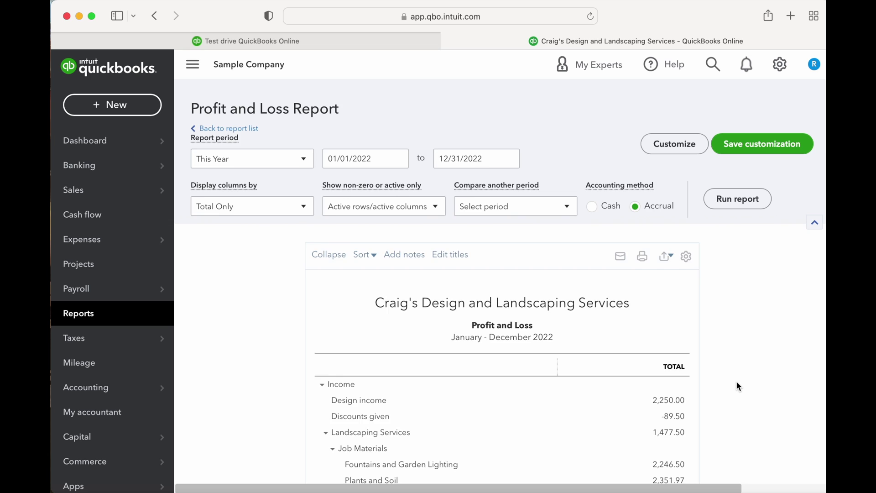
{"action": "scroll", "coordinate": [738, 387], "scroll_direction": "down", "scroll_amount": 4}
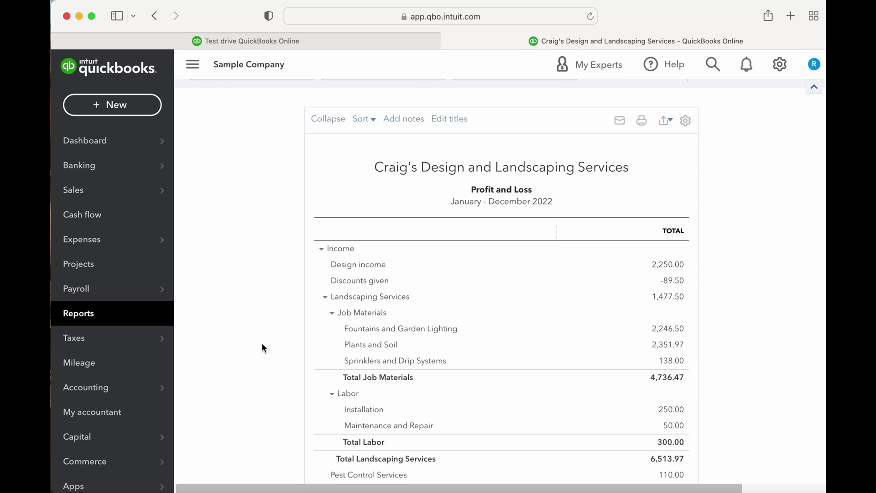
{"action": "scroll", "coordinate": [262, 347], "scroll_direction": "down", "scroll_amount": 2}
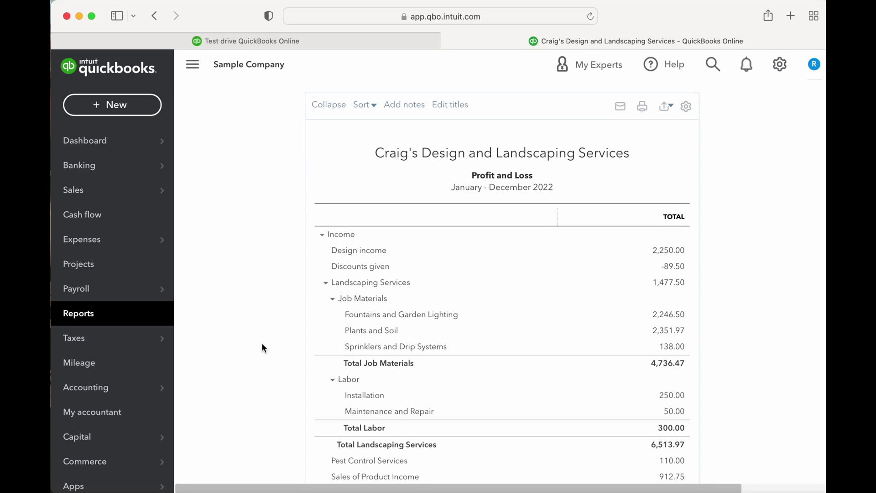
{"action": "scroll", "coordinate": [263, 348], "scroll_direction": "down", "scroll_amount": 5}
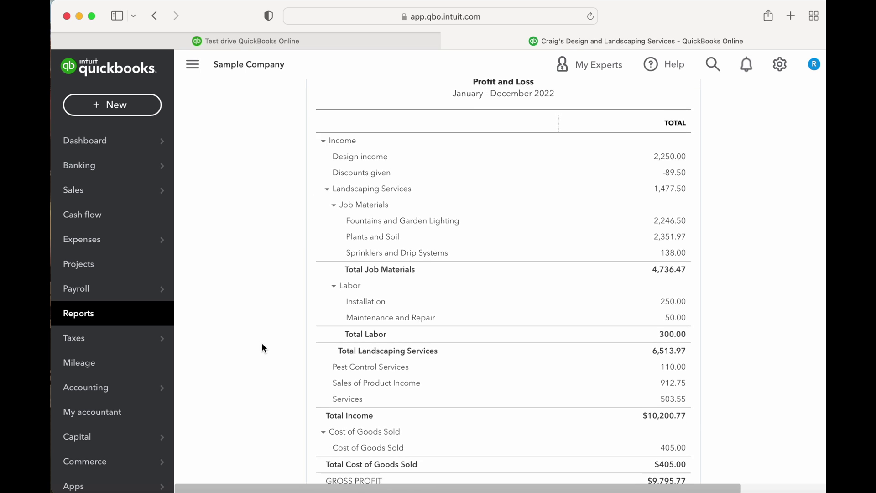
{"action": "scroll", "coordinate": [262, 344], "scroll_direction": "down", "scroll_amount": 4}
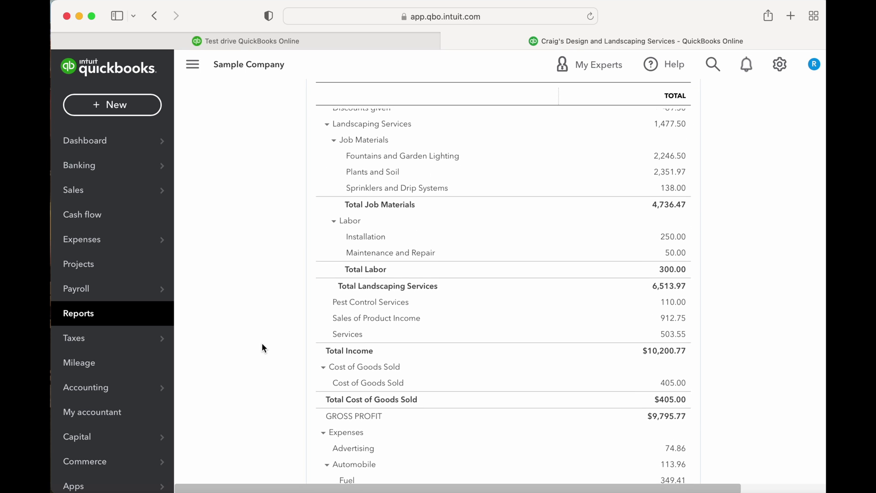
{"action": "scroll", "coordinate": [263, 348], "scroll_direction": "down", "scroll_amount": 1}
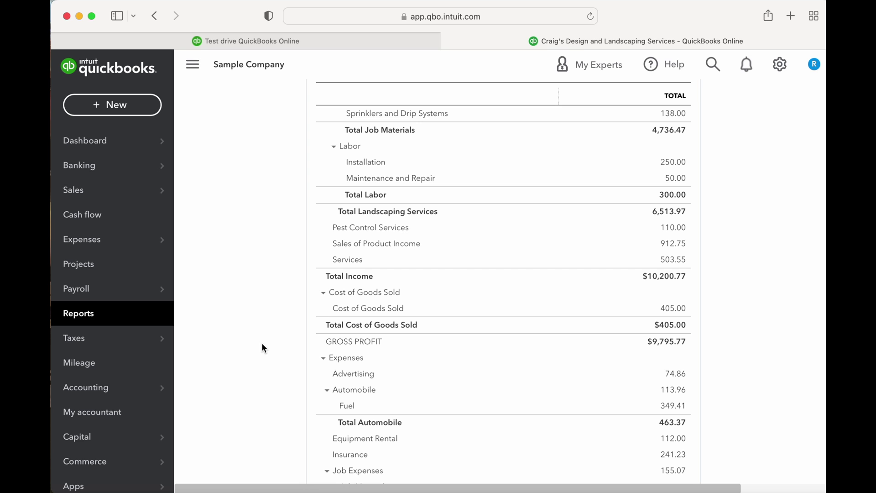
{"action": "scroll", "coordinate": [263, 348], "scroll_direction": "down", "scroll_amount": 4}
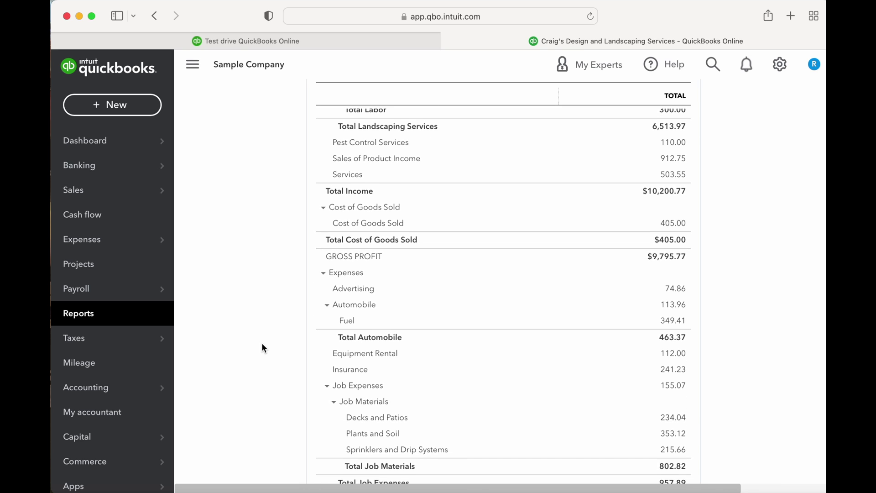
{"action": "scroll", "coordinate": [263, 349], "scroll_direction": "down", "scroll_amount": 1}
{"action": "scroll", "coordinate": [263, 348], "scroll_direction": "down", "scroll_amount": 3}
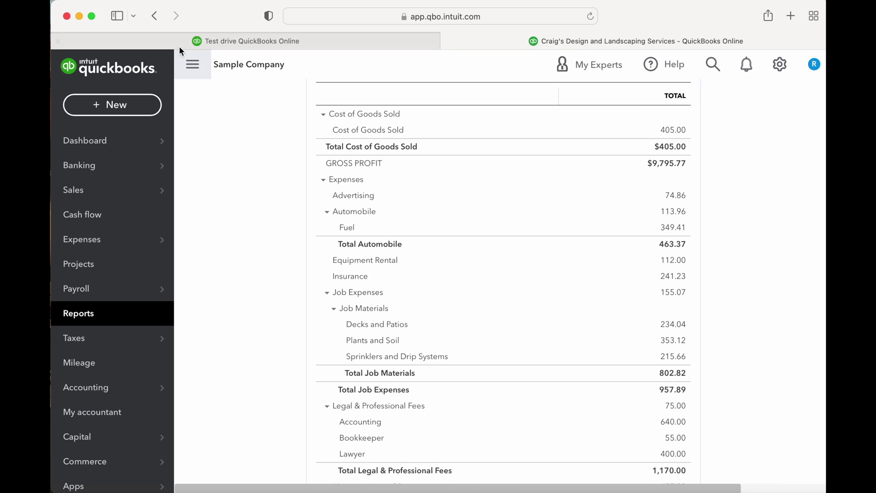
Go back to Reports, open the Accounts receivable aging summary, and review its $5,281.52 total
{"action": "left_click", "coordinate": [156, 20]}
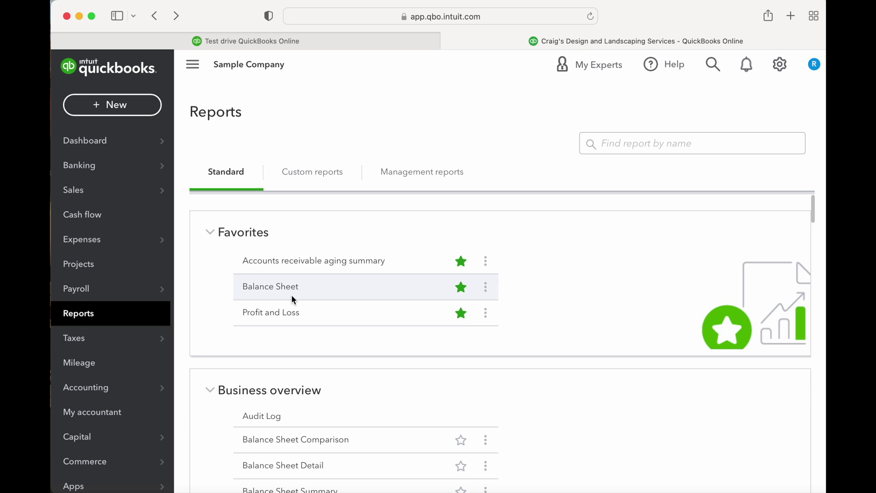
{"action": "left_click", "coordinate": [295, 264]}
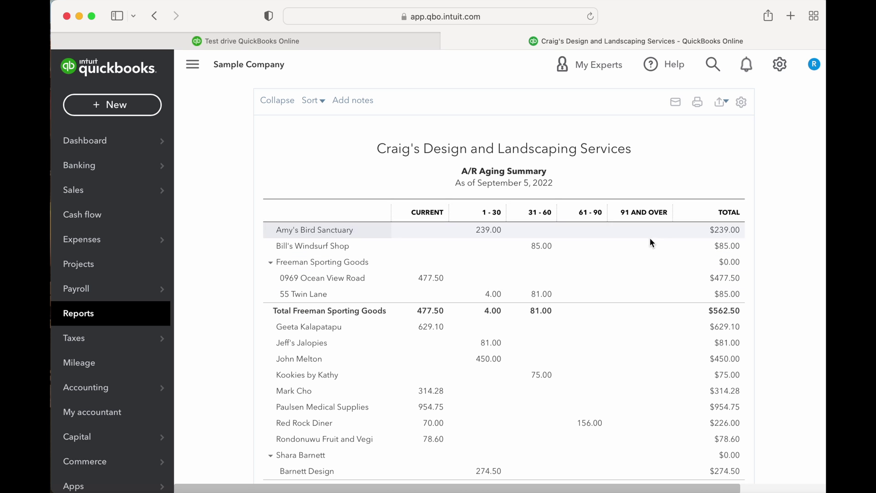
{"action": "scroll", "coordinate": [650, 281], "scroll_direction": "down", "scroll_amount": 1}
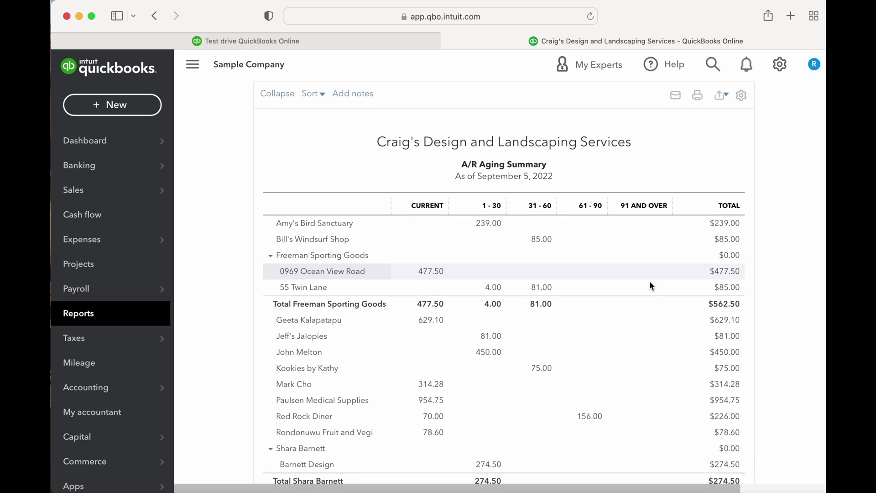
{"action": "scroll", "coordinate": [650, 286], "scroll_direction": "down", "scroll_amount": 1}
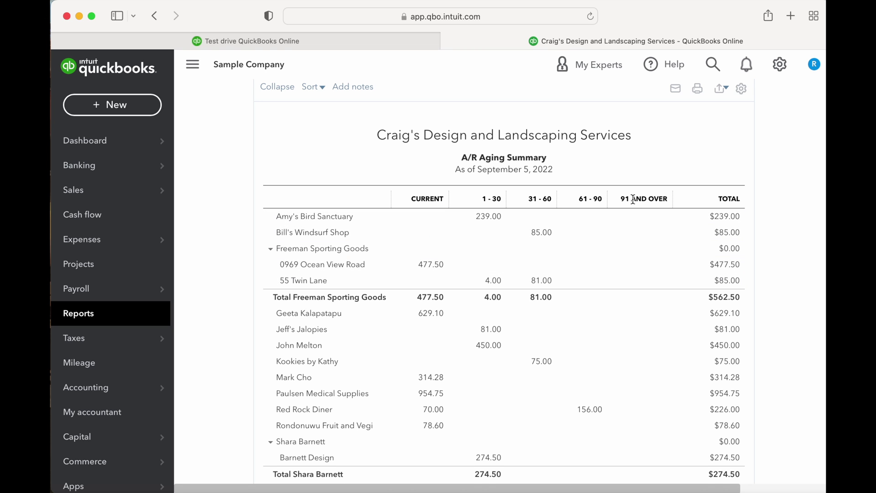
{"action": "scroll", "coordinate": [672, 330], "scroll_direction": "down", "scroll_amount": 5}
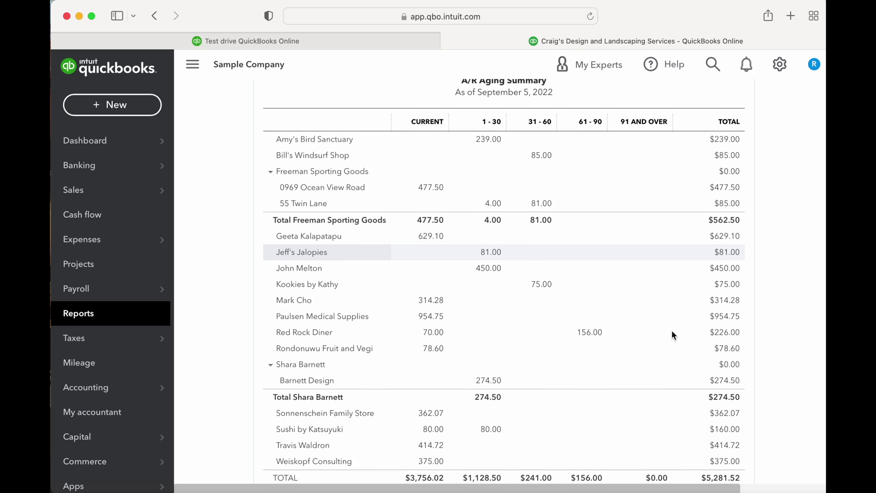
{"action": "scroll", "coordinate": [672, 330], "scroll_direction": "down", "scroll_amount": 2}
{"action": "scroll", "coordinate": [672, 330], "scroll_direction": "up", "scroll_amount": 3}
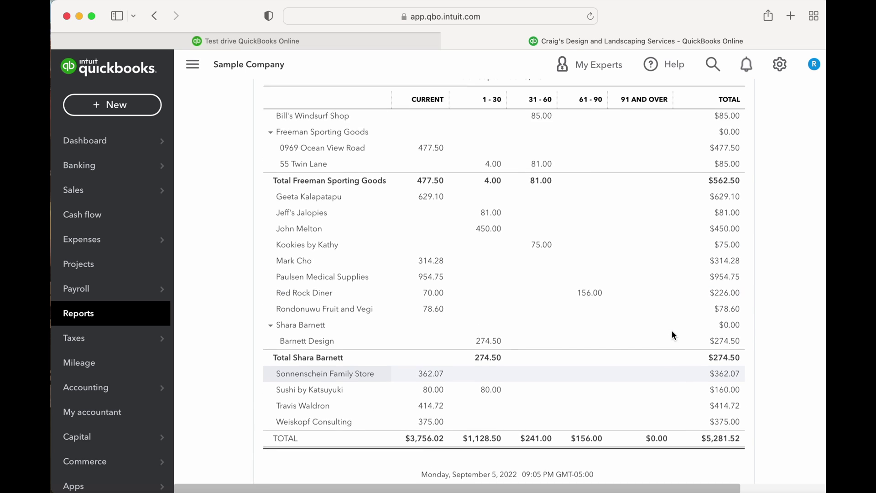
{"action": "scroll", "coordinate": [672, 331], "scroll_direction": "down", "scroll_amount": 1}
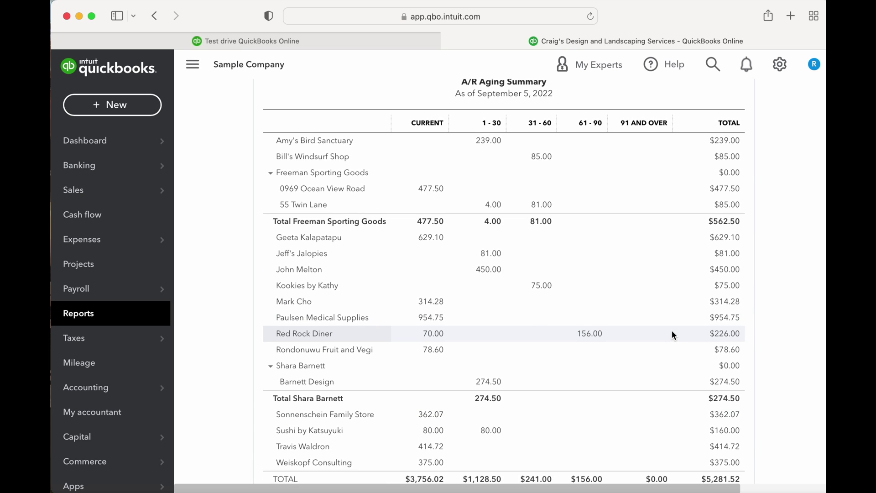
{"action": "scroll", "coordinate": [657, 402], "scroll_direction": "down", "scroll_amount": 1}
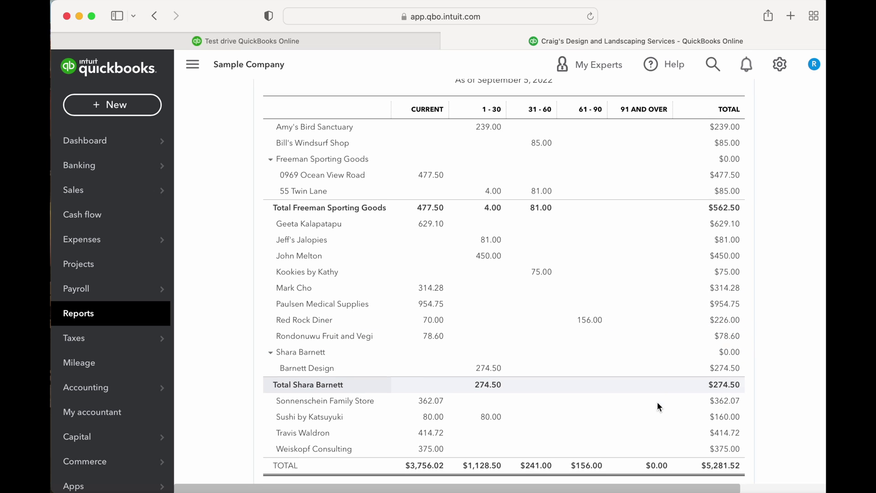
{"action": "scroll", "coordinate": [584, 422], "scroll_direction": "up", "scroll_amount": 3}
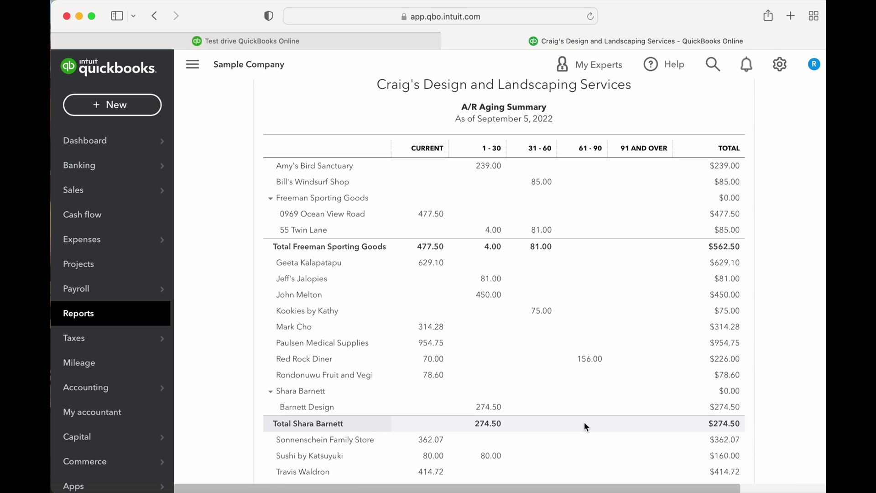
{"action": "scroll", "coordinate": [593, 402], "scroll_direction": "down", "scroll_amount": 6}
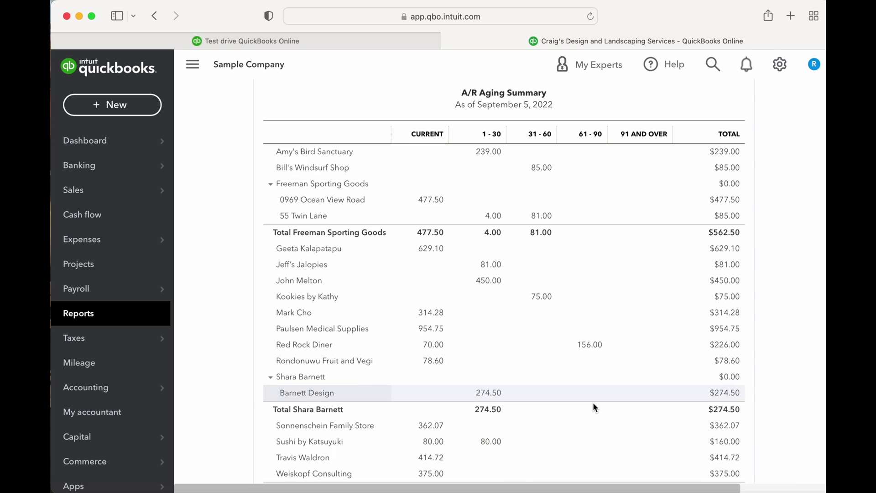
{"action": "scroll", "coordinate": [594, 407], "scroll_direction": "up", "scroll_amount": 3}
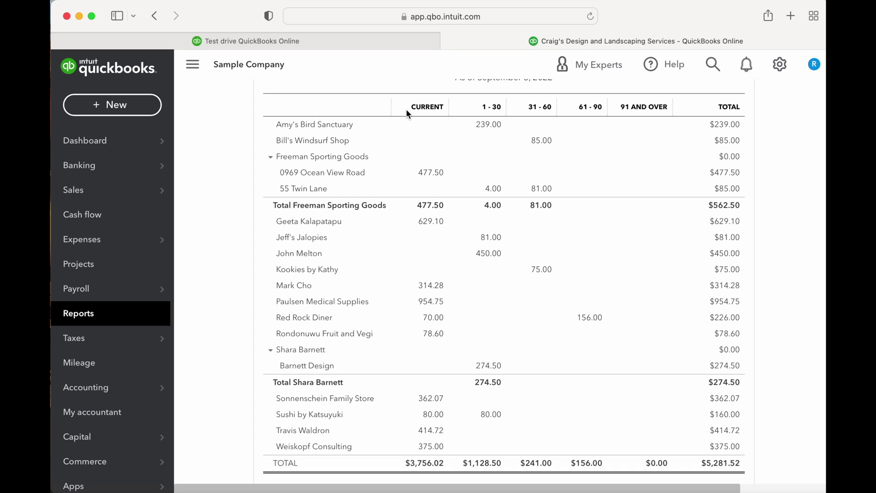
{"action": "scroll", "coordinate": [414, 257], "scroll_direction": "down", "scroll_amount": 2}
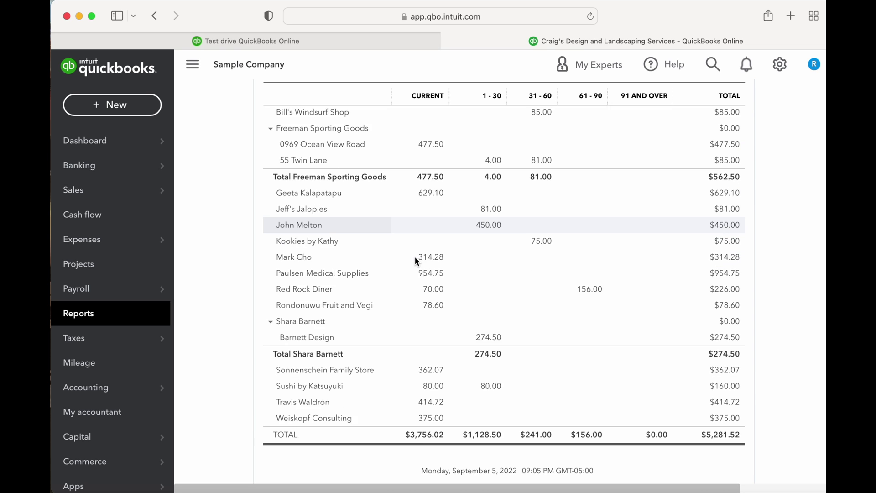
{"action": "scroll", "coordinate": [414, 256], "scroll_direction": "down", "scroll_amount": 3}
{"action": "scroll", "coordinate": [415, 256], "scroll_direction": "up", "scroll_amount": 6}
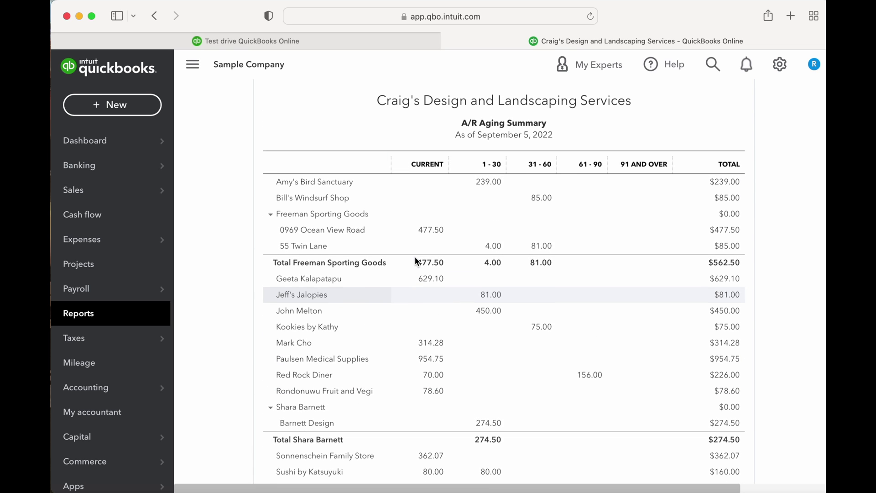
Go back to Reports and reopen Profit and Loss for January 1 to September 5, 2022
{"action": "left_click", "coordinate": [153, 19]}
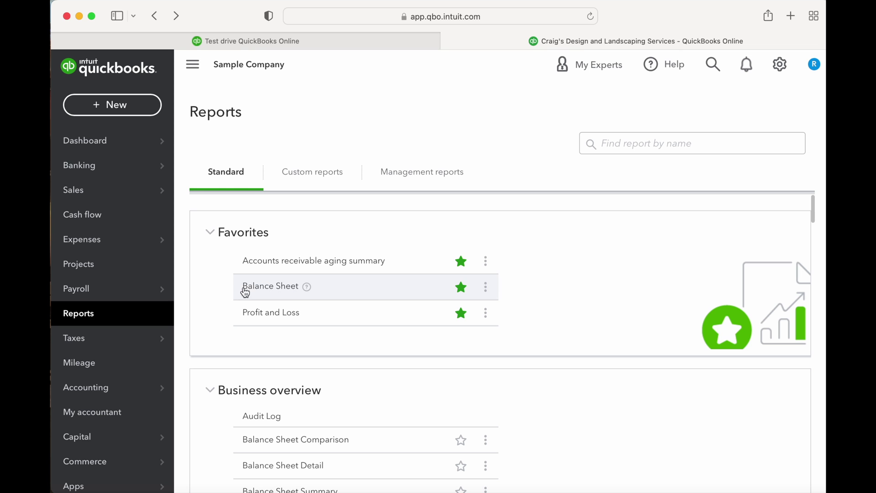
{"action": "left_click", "coordinate": [260, 311]}
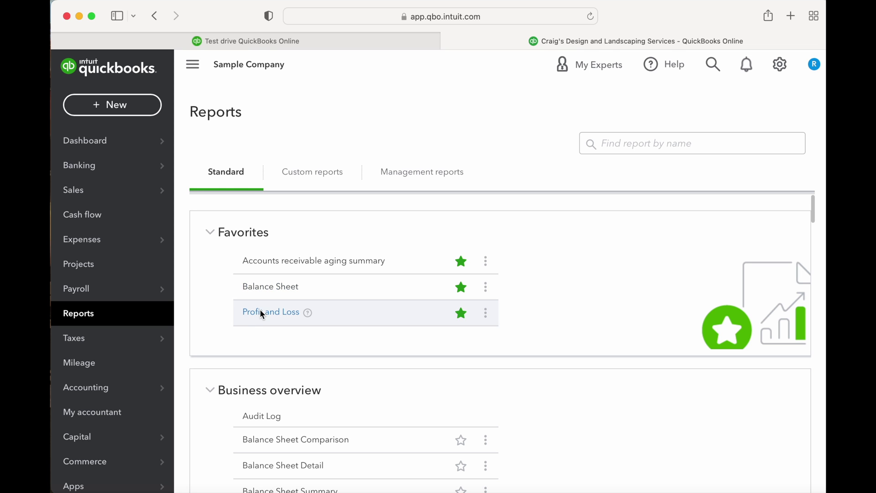
{"action": "scroll", "coordinate": [263, 315], "scroll_direction": "down", "scroll_amount": 3}
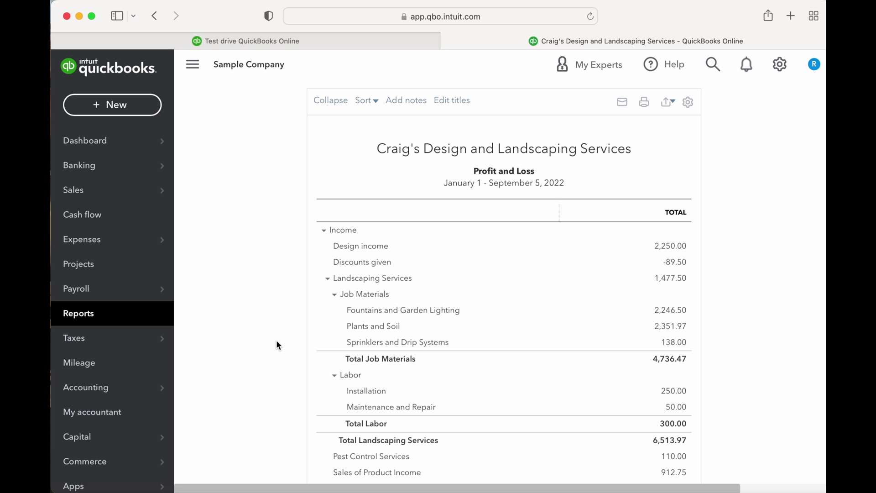
{"action": "scroll", "coordinate": [276, 341], "scroll_direction": "up", "scroll_amount": 3}
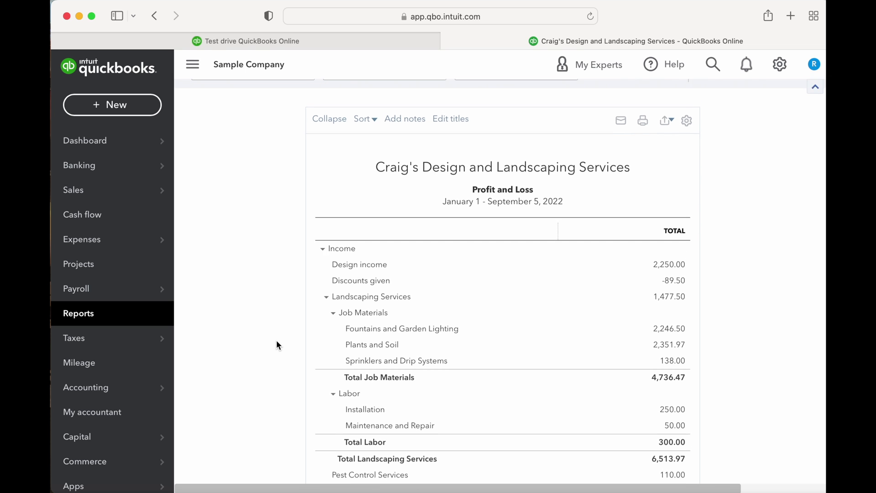
{"action": "scroll", "coordinate": [277, 342], "scroll_direction": "up", "scroll_amount": 1}
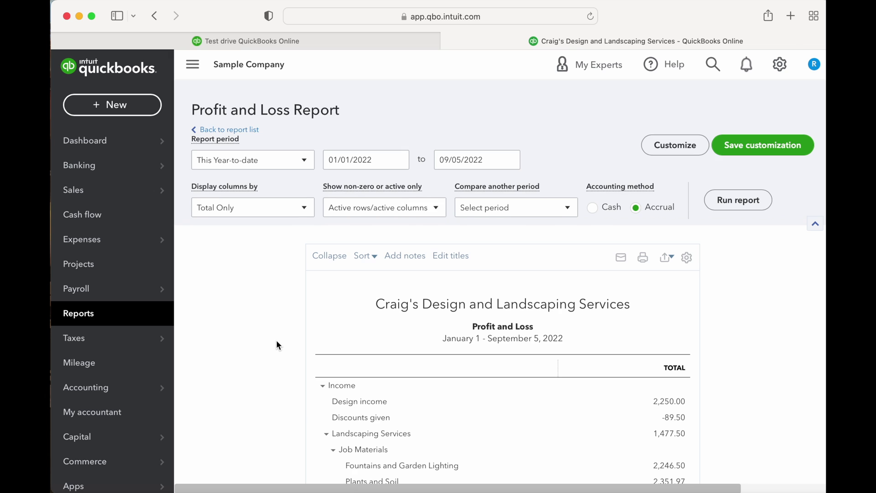